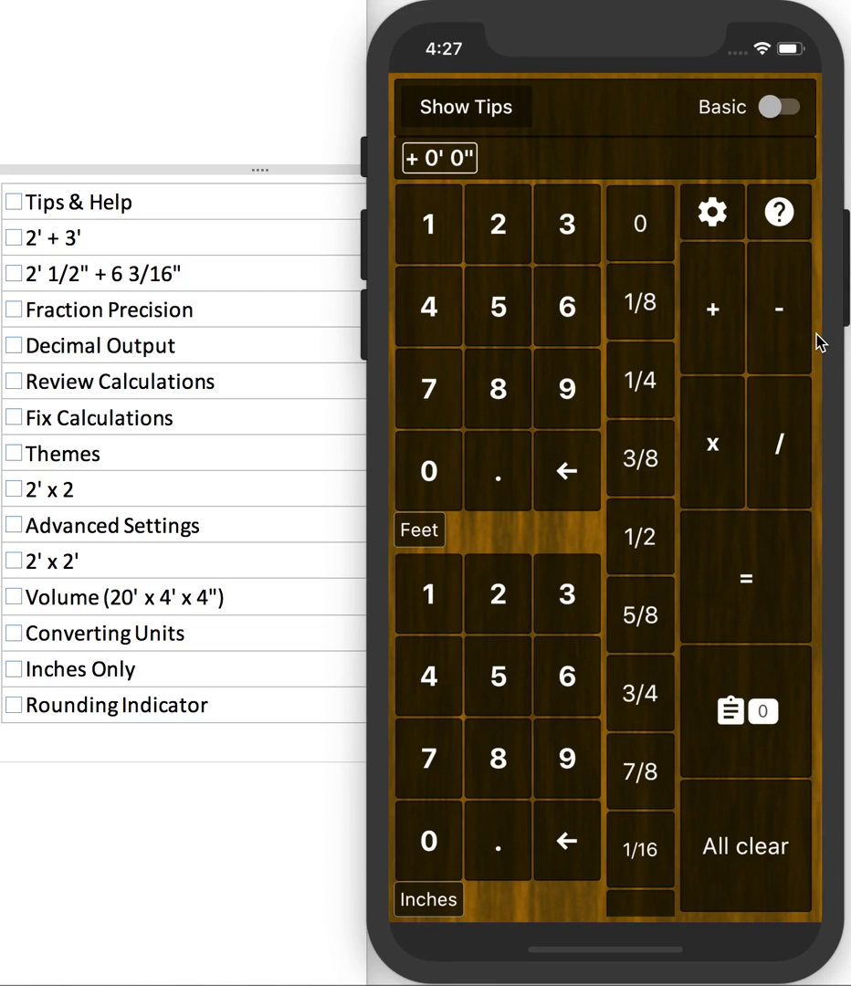
Step: Step through tips 1 to 5 of 12 in the tips walkthrough, then close it
left_click(490, 117)
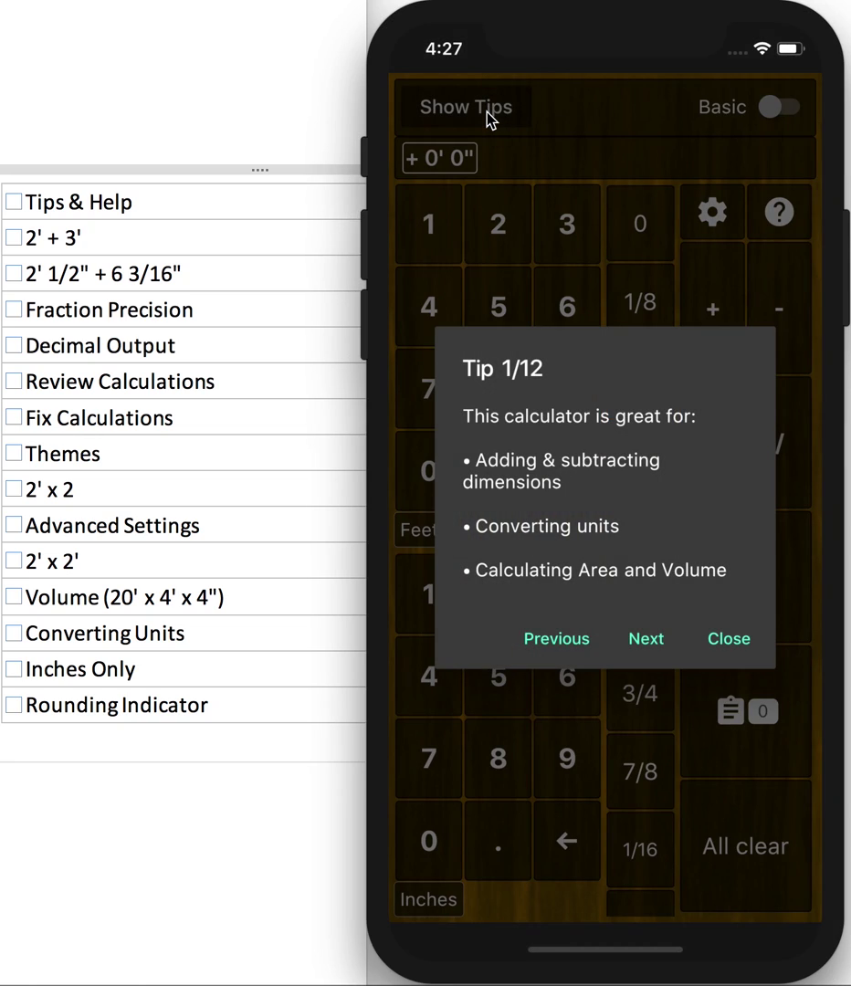
left_click(647, 640)
left_click(647, 646)
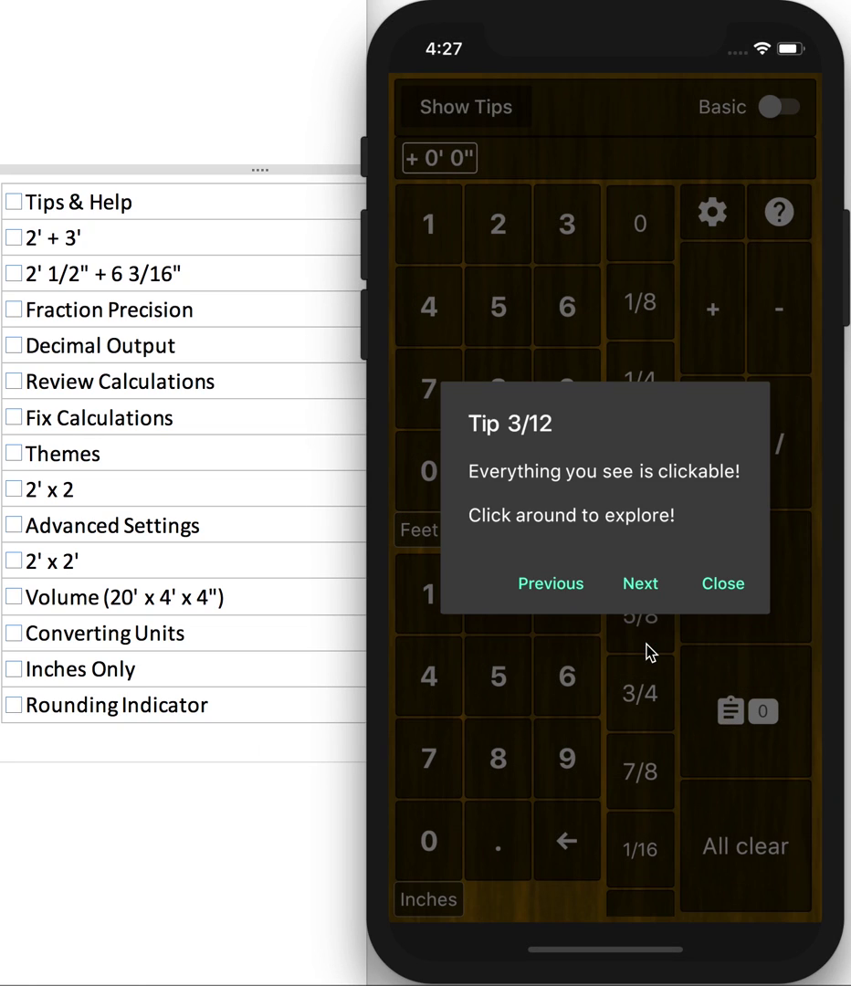
left_click(644, 589)
left_click(644, 704)
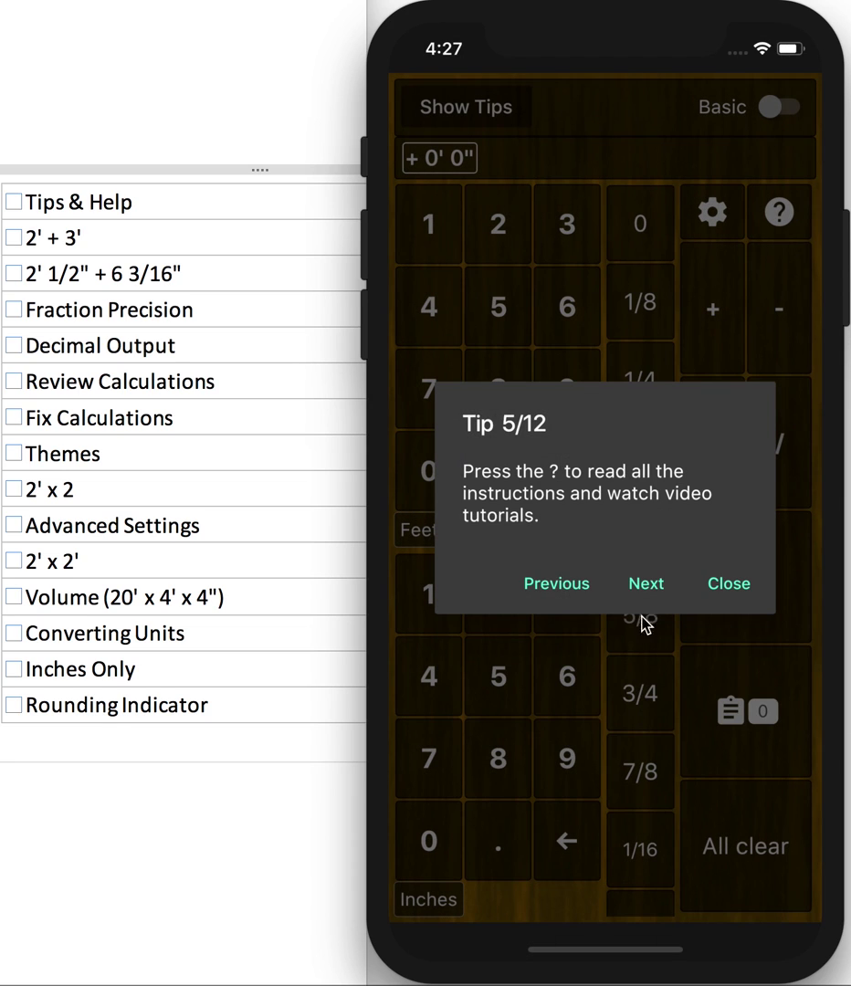
left_click(736, 586)
Step: Open Help and expand the 1' 6" + 2' worked example on the Examples tab
left_click(783, 217)
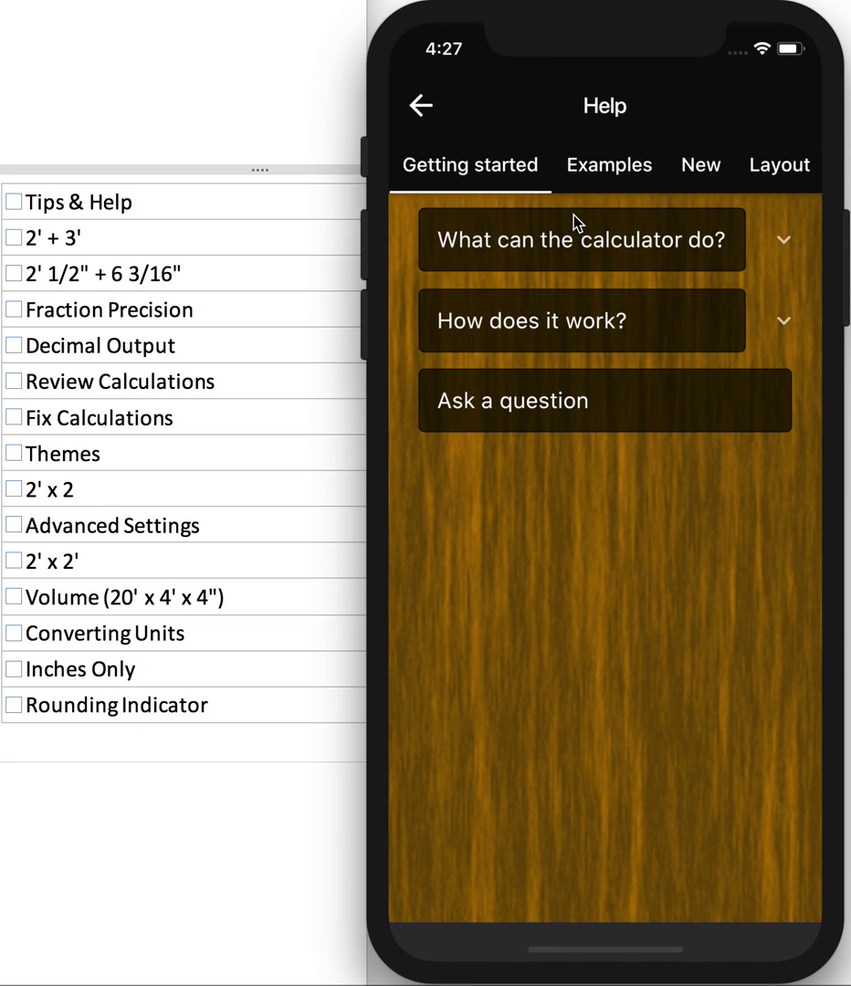
left_click(609, 170)
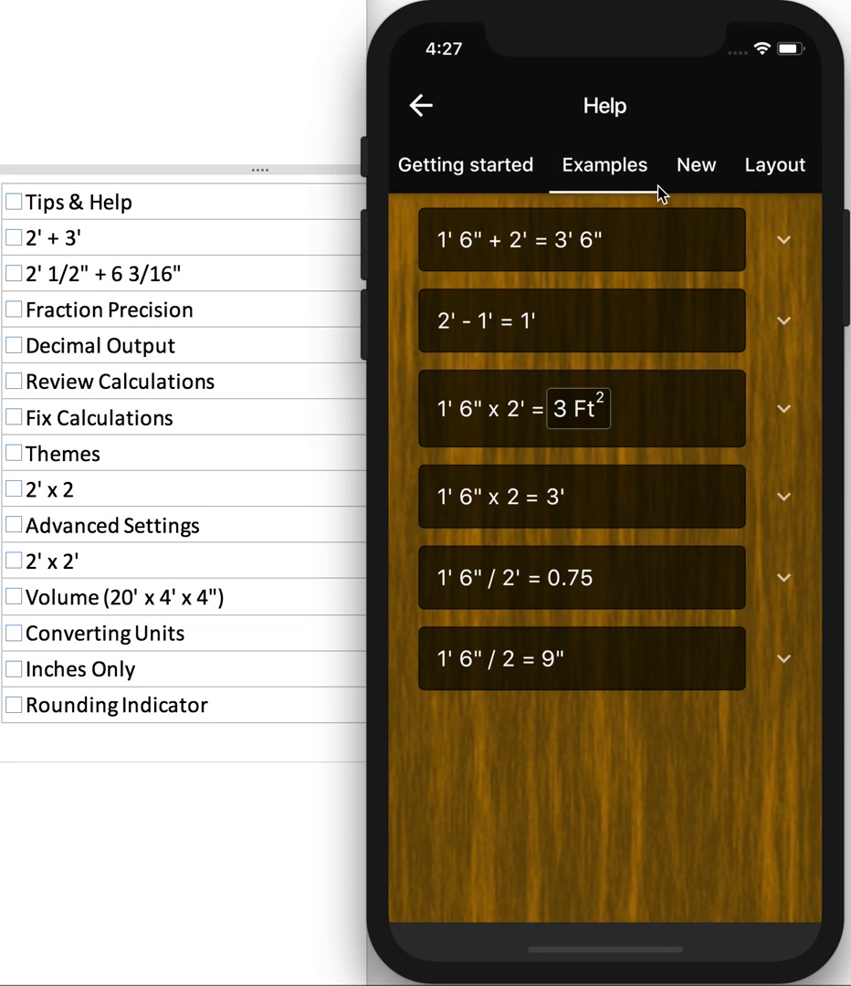
left_click(611, 249)
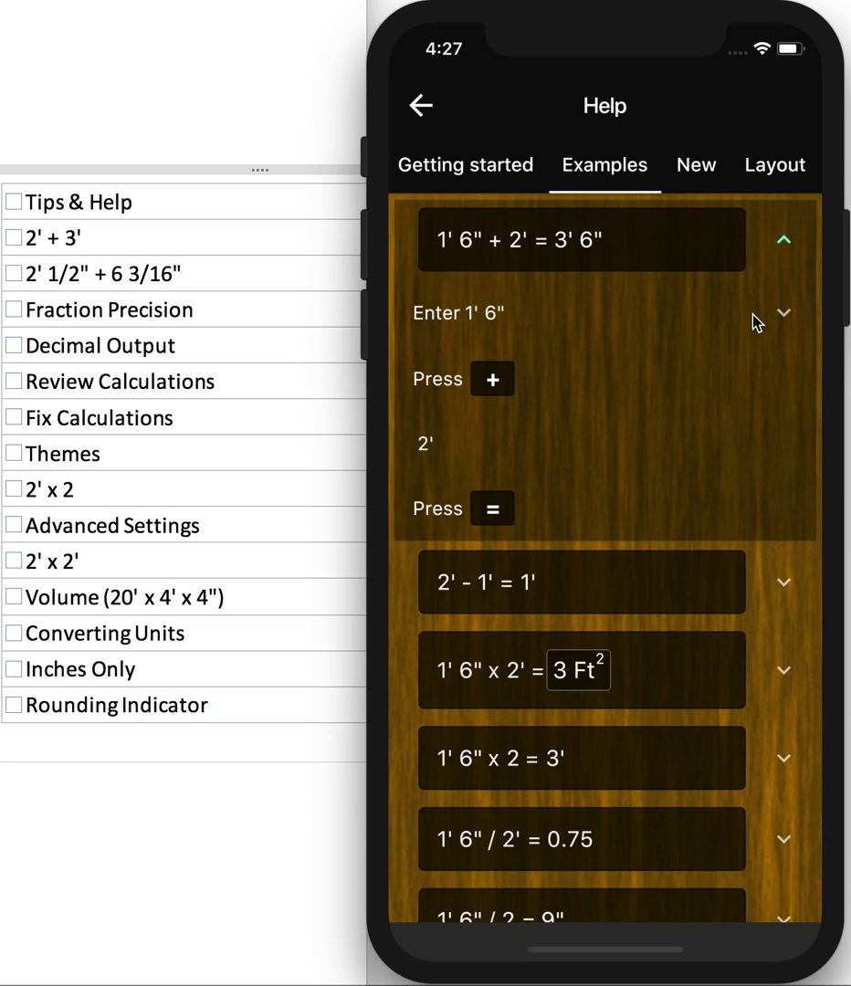
left_click(781, 315)
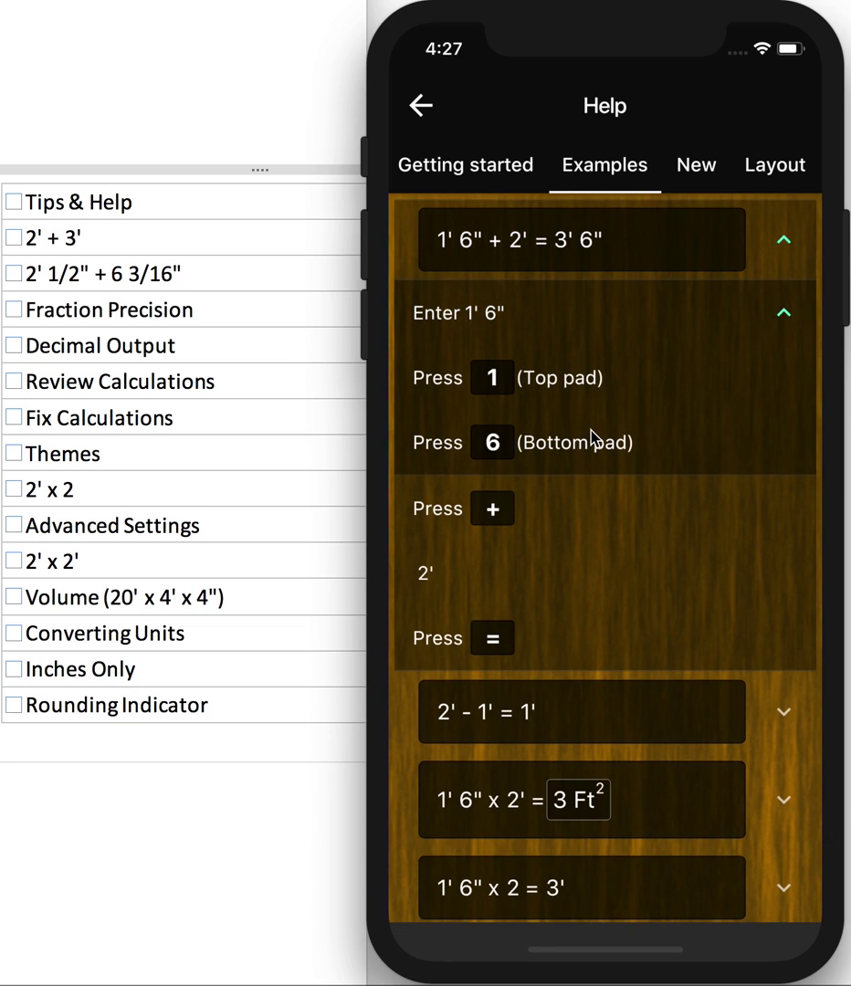
Step: Browse the Layout, History, Video and Help! tabs, then return to the calculator
left_click(754, 175)
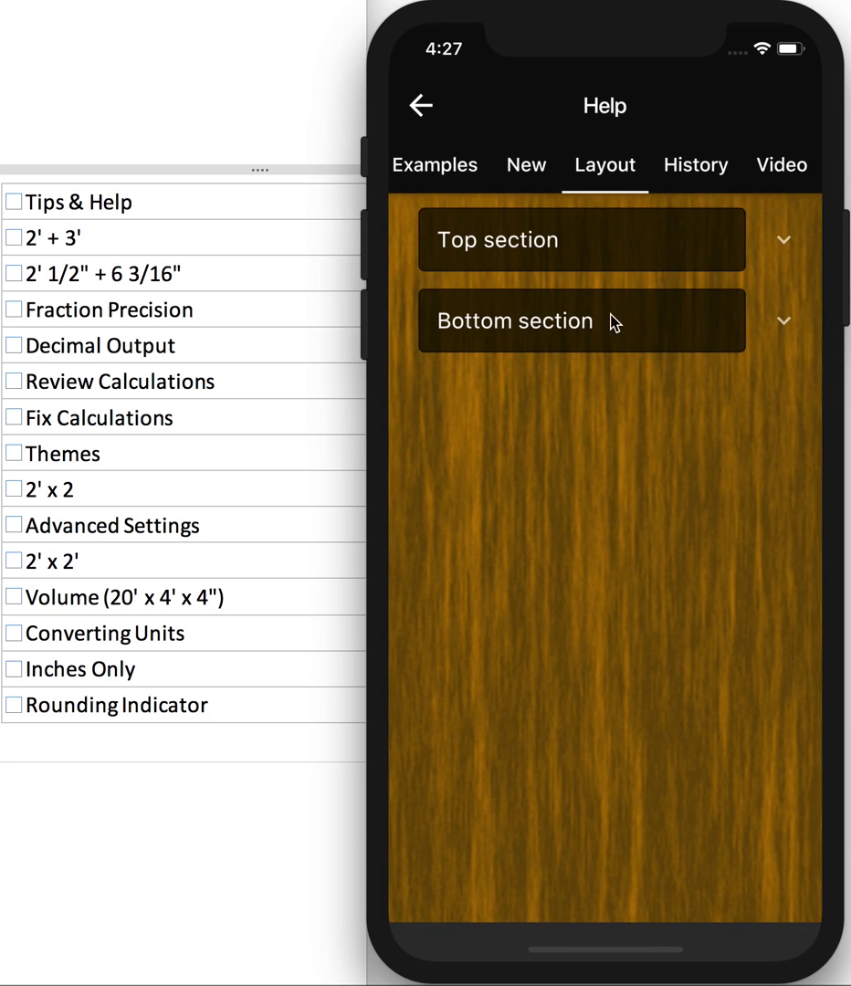
left_click(598, 324)
left_click(615, 248)
left_click(728, 175)
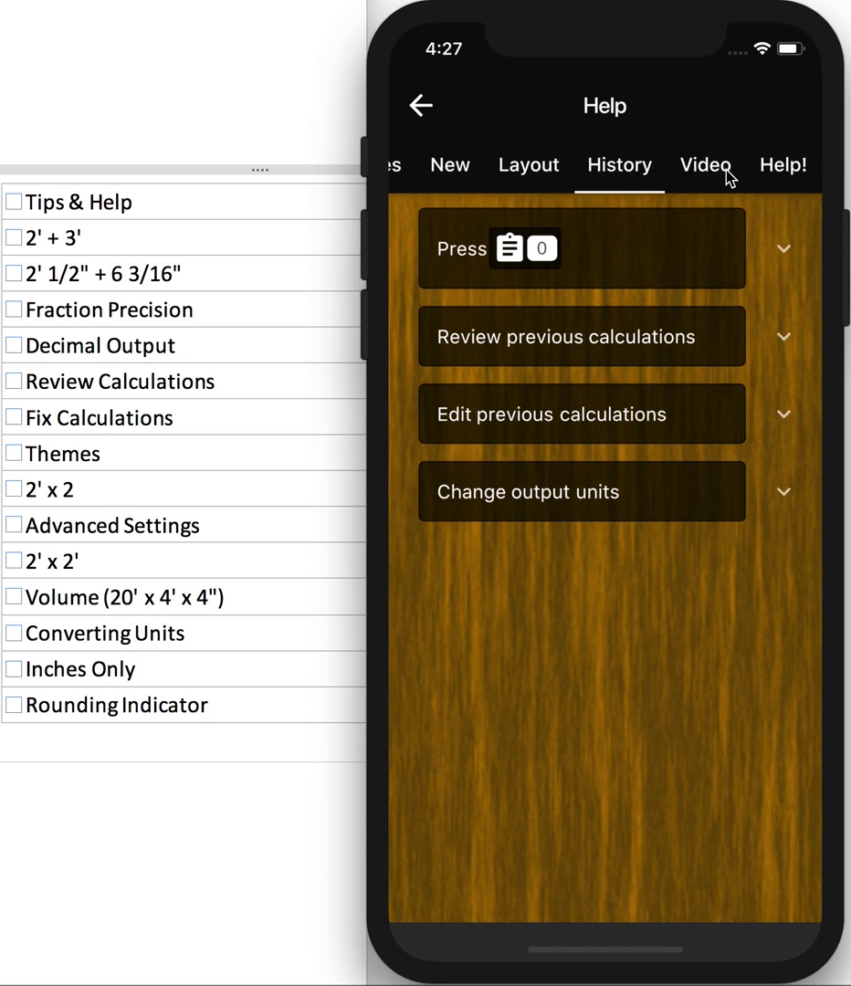
left_click(721, 178)
left_click(774, 172)
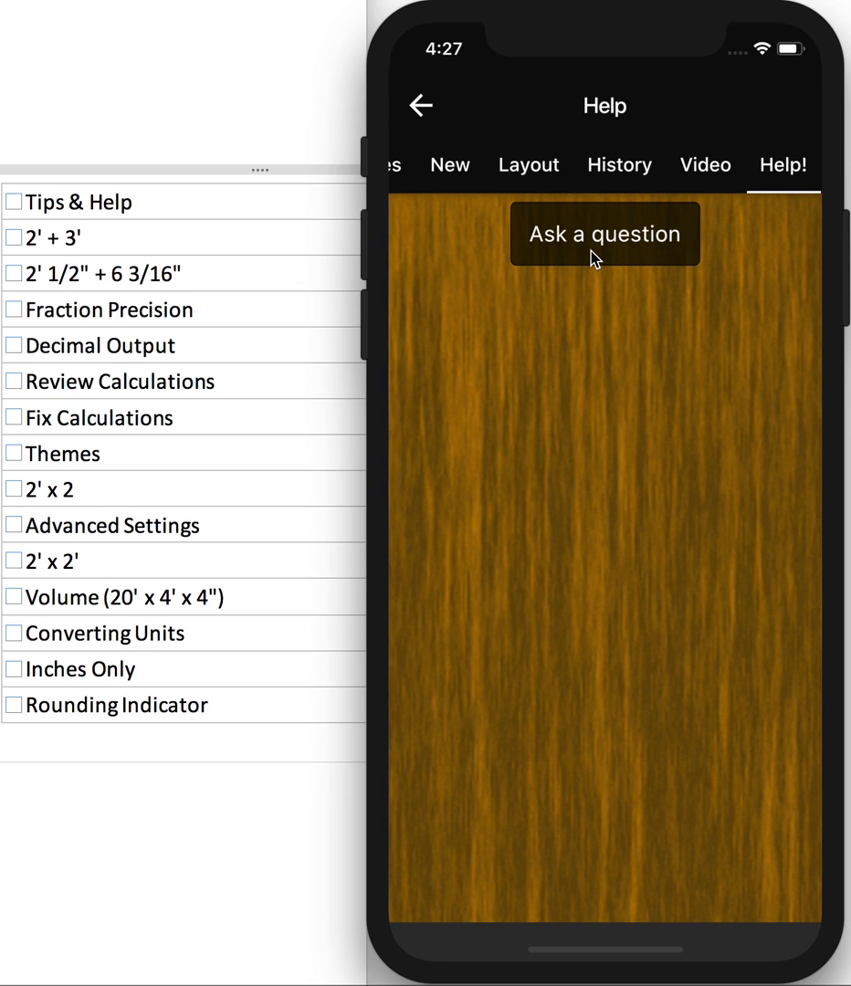
left_click(420, 108)
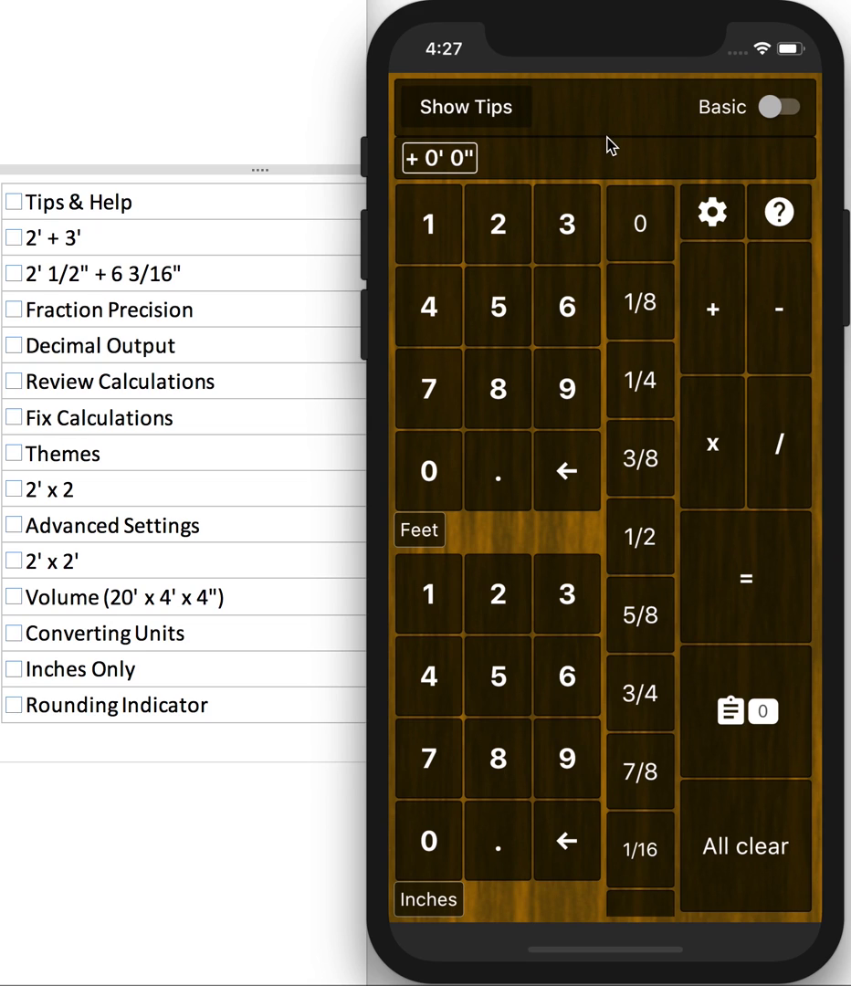
Step: Tick Tips & Help as done in the demo checklist
left_click(15, 202)
left_click(14, 203)
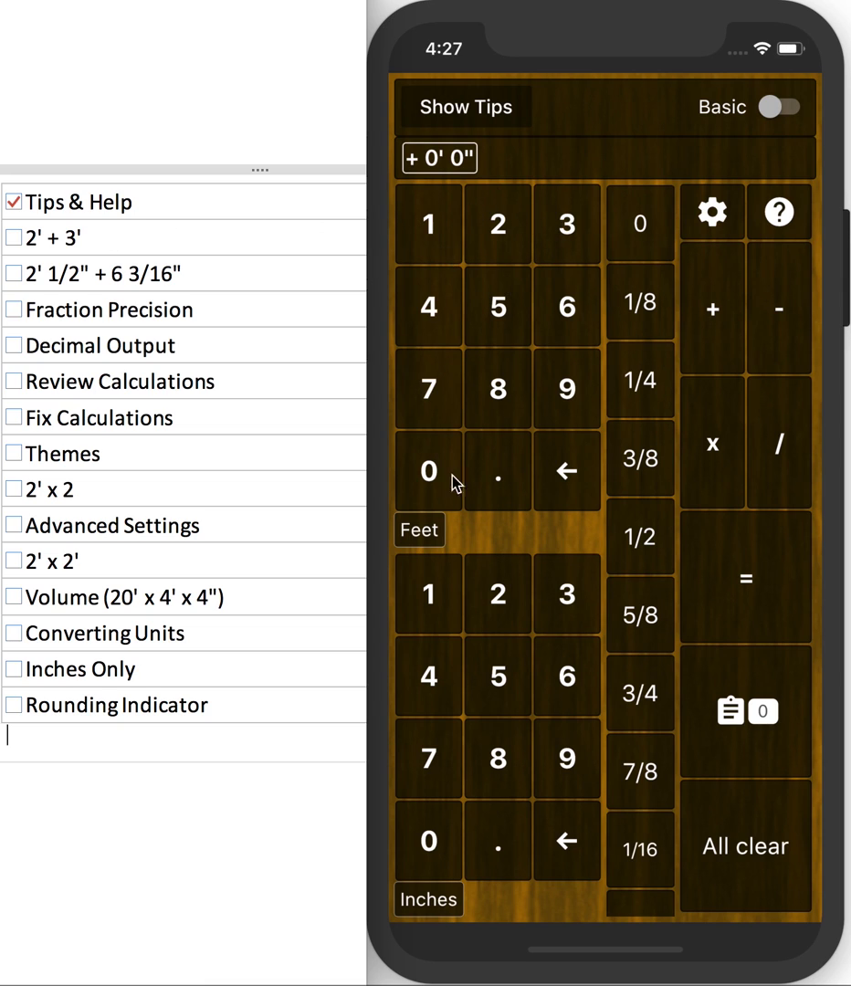
left_click(517, 540)
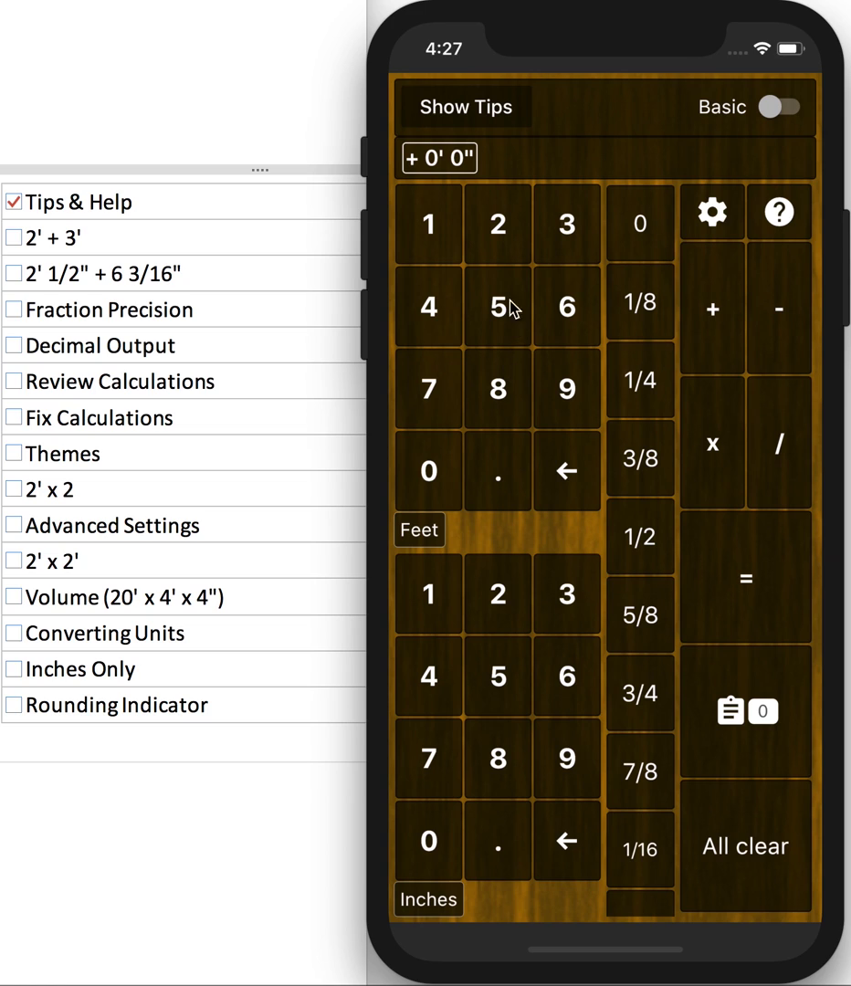
Step: Calculate 2' + 3' = 5' 0" and tick it off in the checklist
left_click(504, 236)
left_click(713, 320)
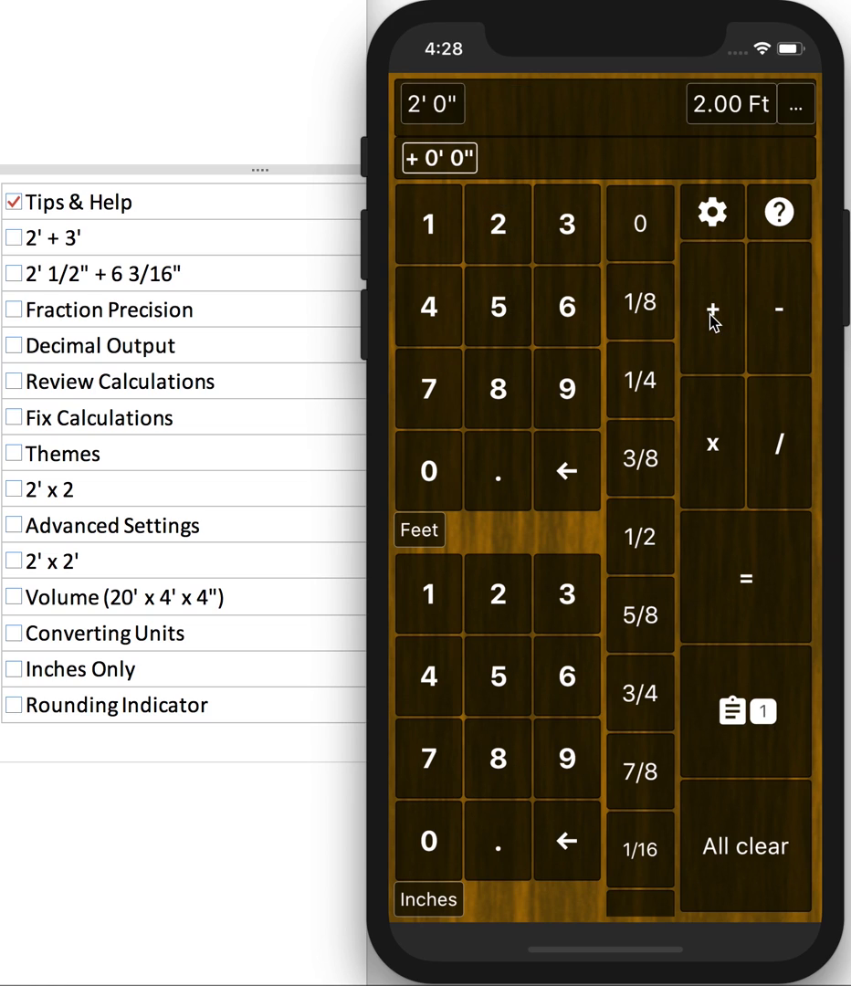
left_click(567, 236)
left_click(695, 545)
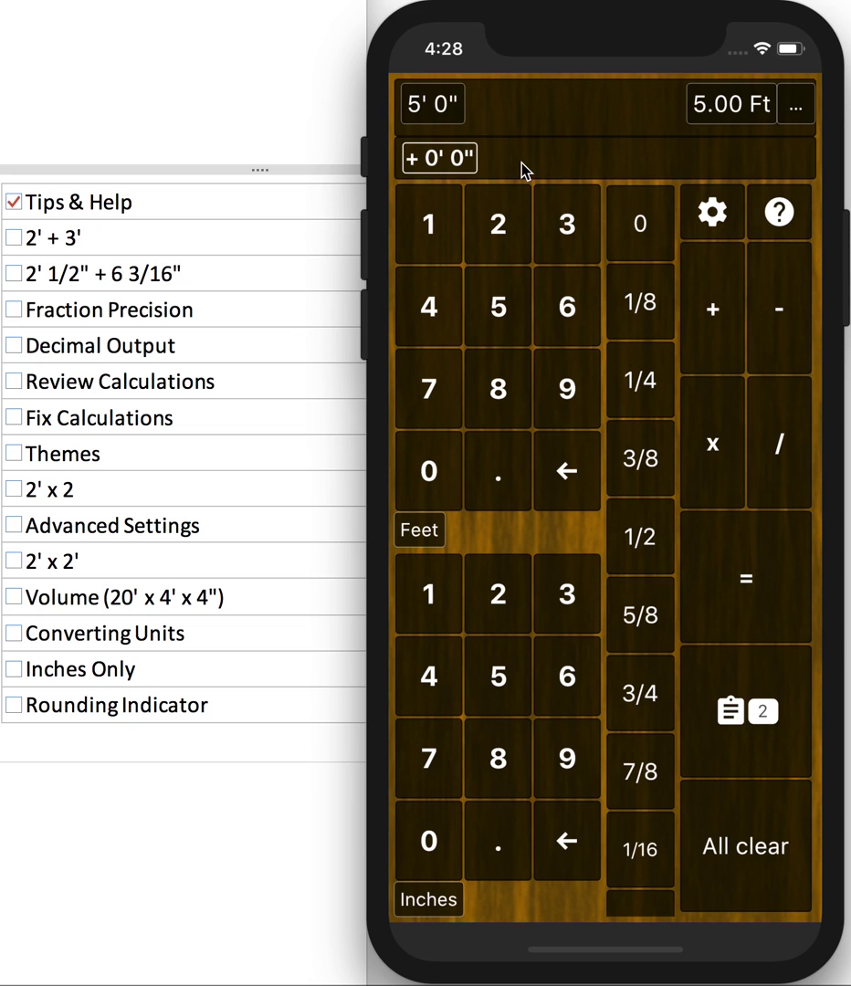
left_click(11, 238)
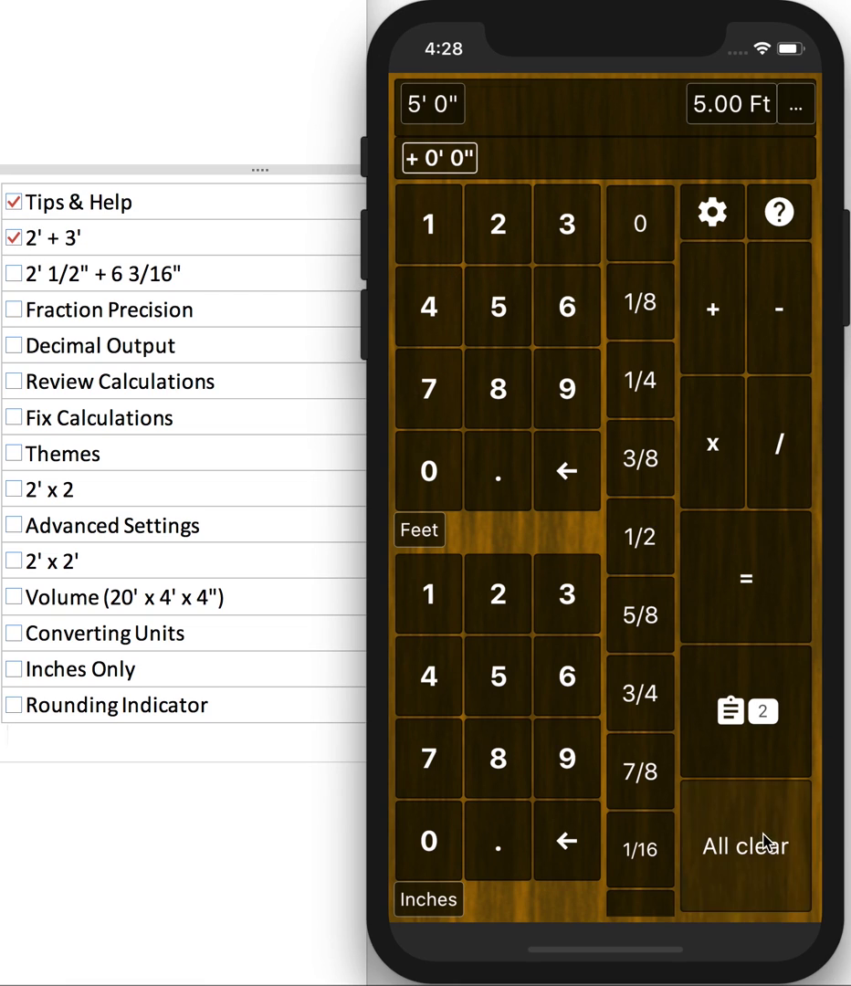
Step: Clear all history and add 2' 1/2" as the first term
left_click(770, 841)
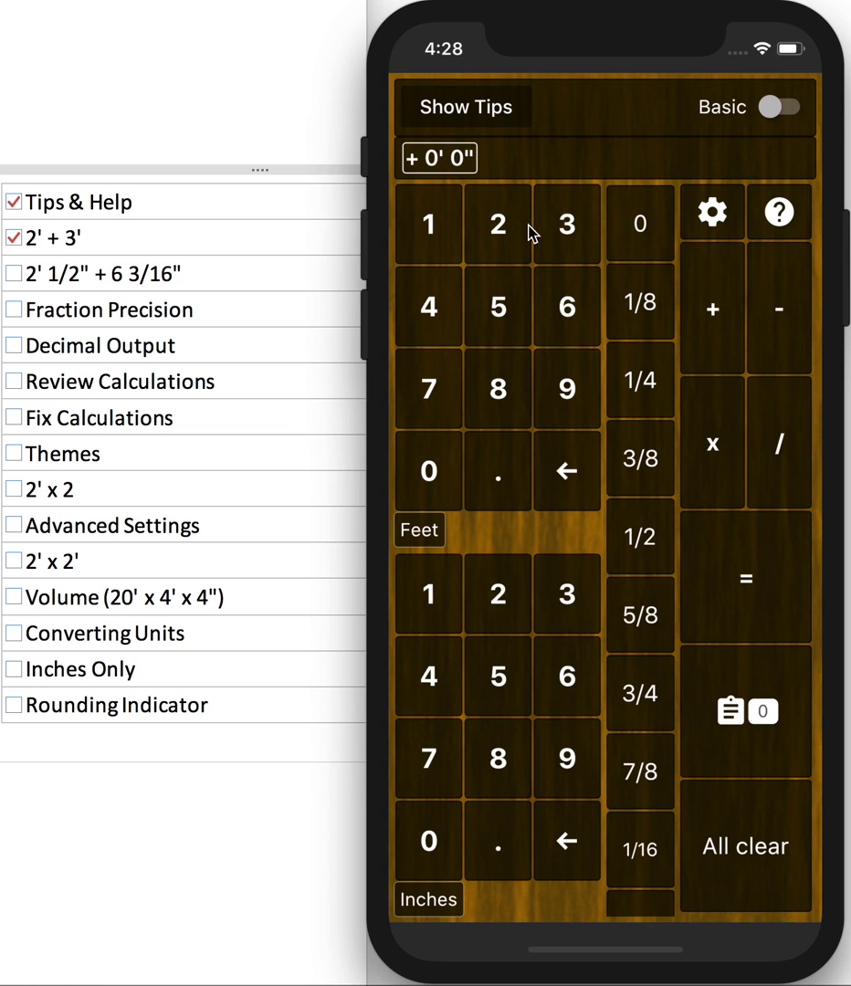
left_click(500, 228)
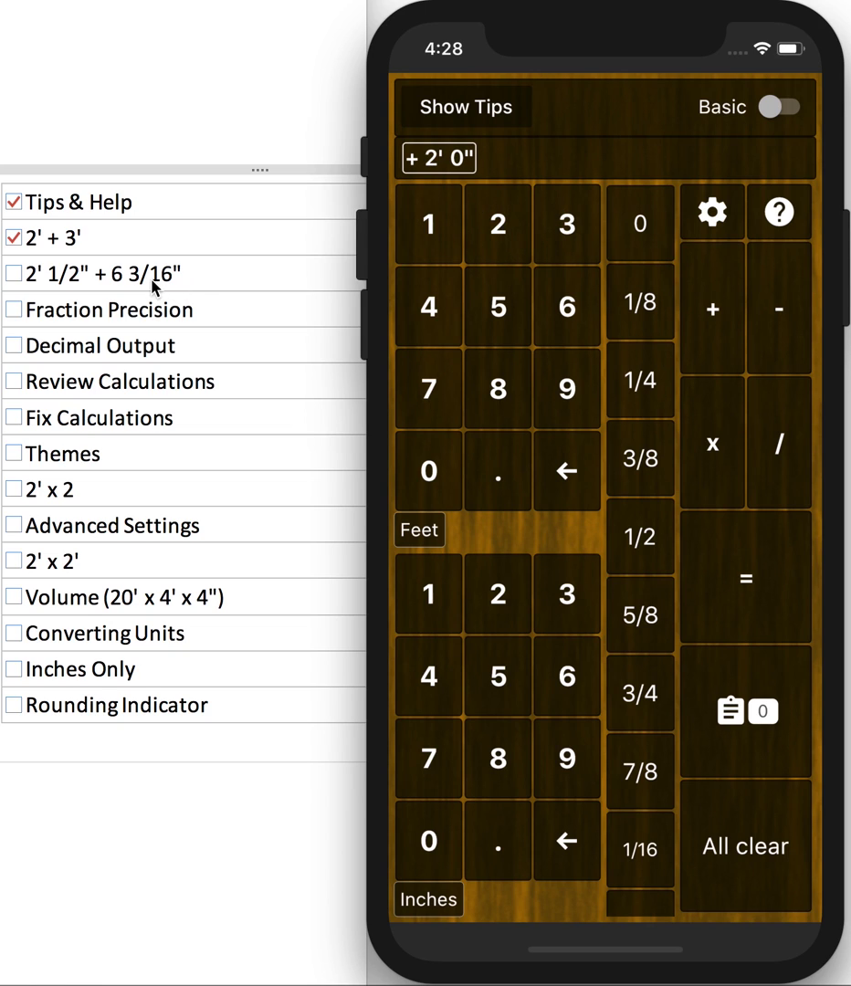
left_click(645, 553)
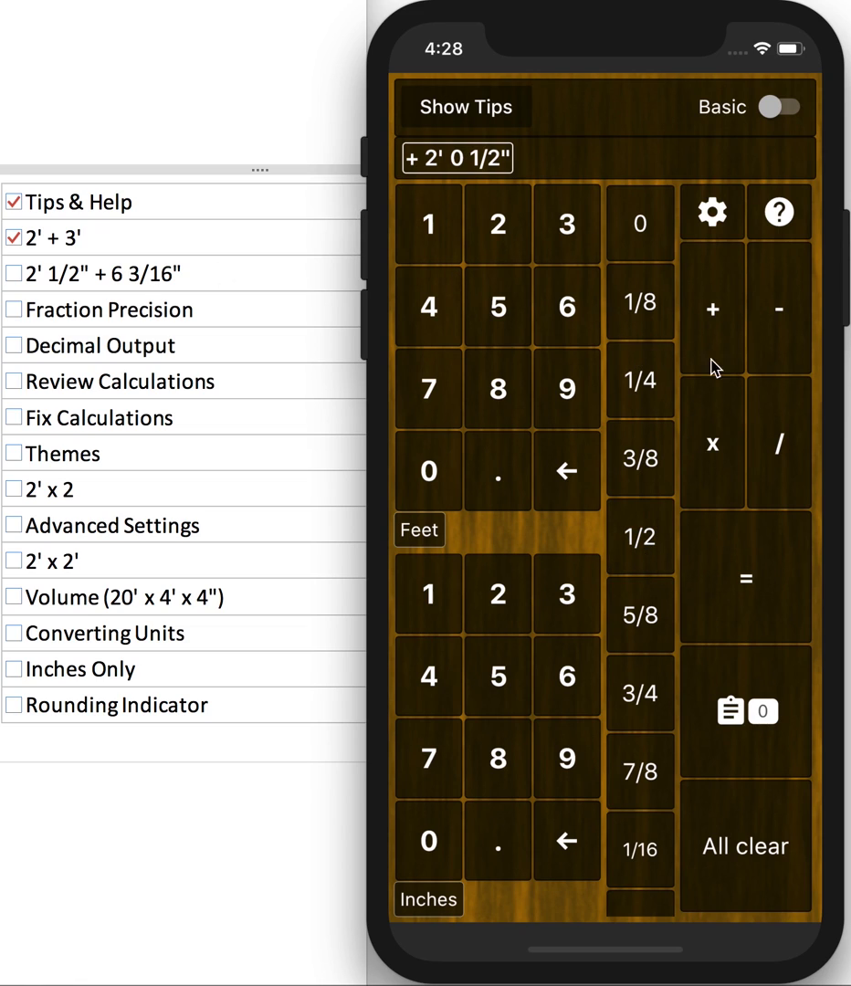
left_click(722, 300)
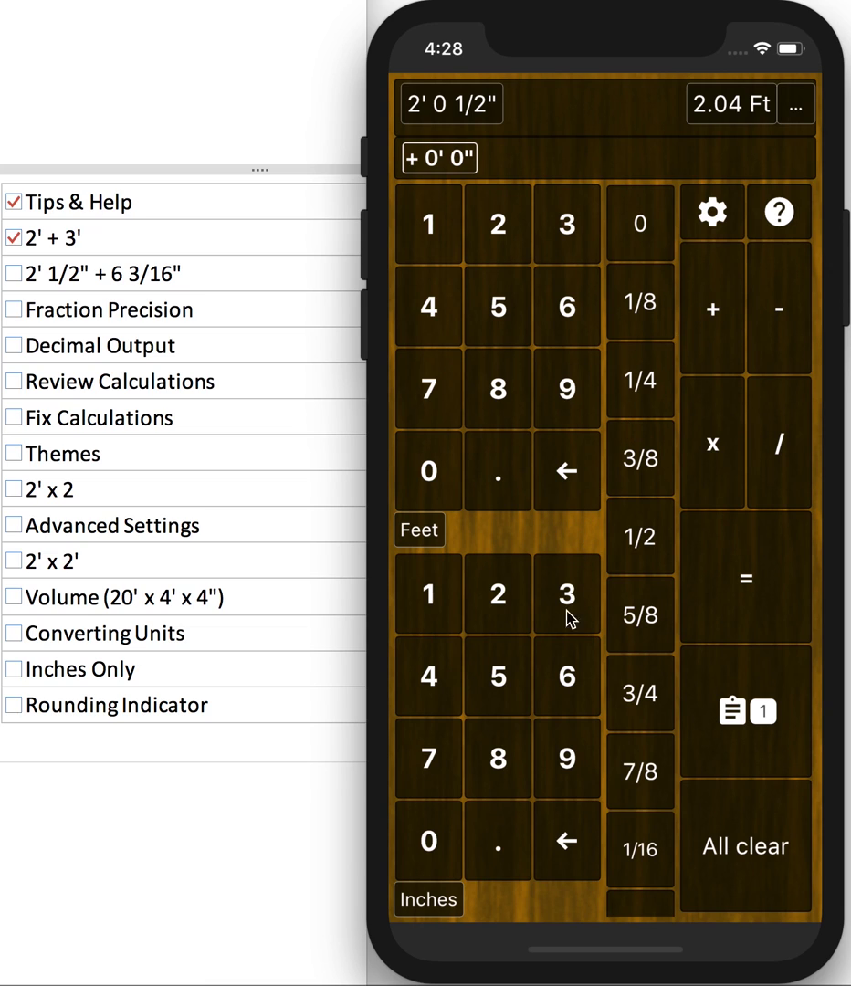
Step: Add 6 3/16" and calculate the total of 2' 6 3/4" (2.56 Ft)
left_click(563, 678)
left_click(650, 694)
left_click_drag(650, 694, 643, 397)
left_click(636, 646)
left_click(722, 601)
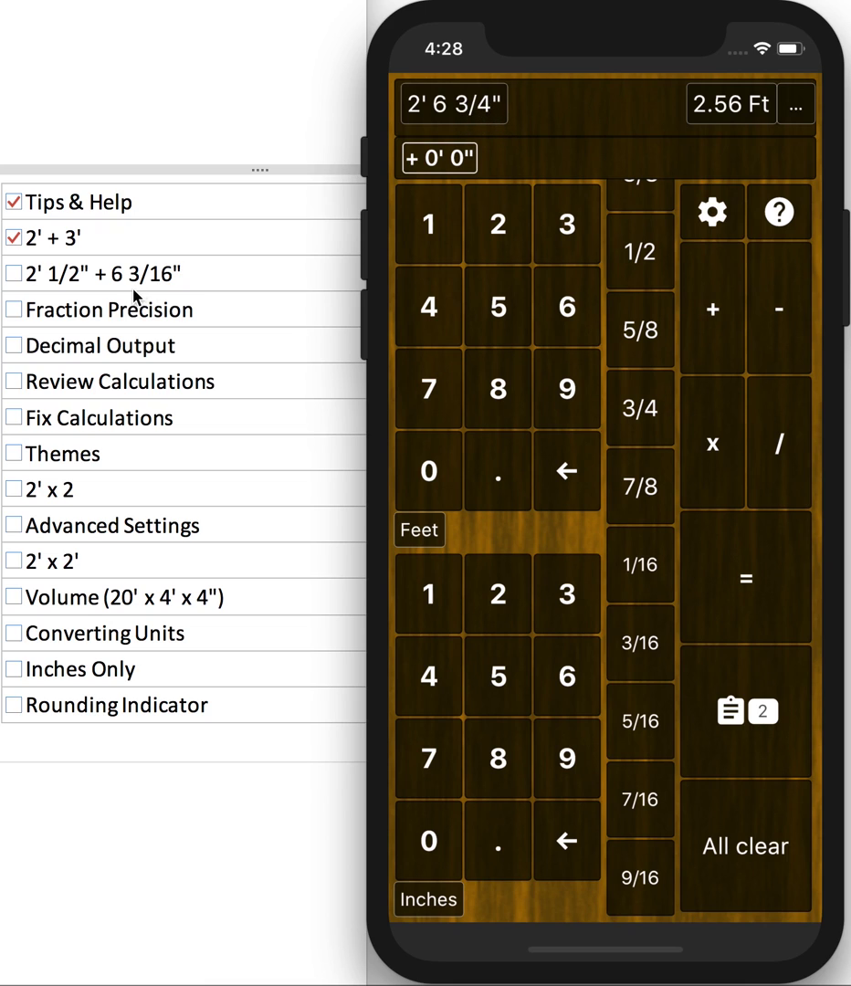
Step: Set fraction precision to 1/32 so the result reads 2' 6 11/16"
left_click(711, 212)
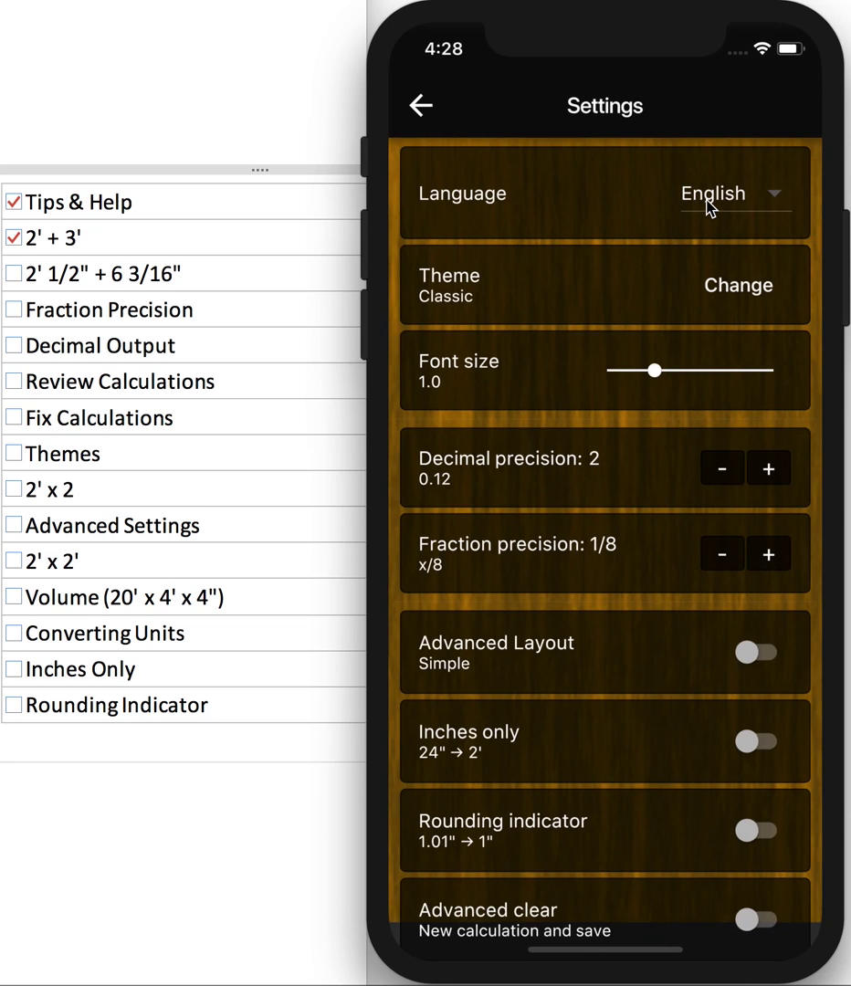
left_click(768, 566)
left_click(770, 567)
left_click(420, 105)
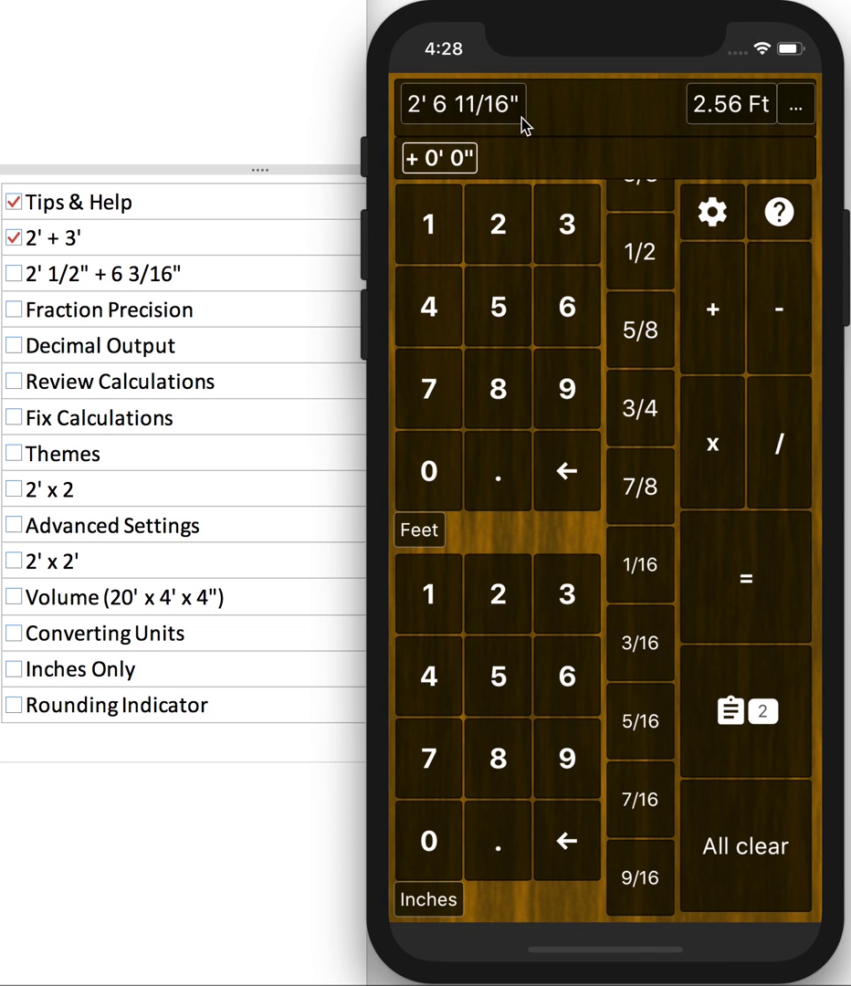
Step: Tick off 2' 1/2" + 6 3/16" and Fraction Precision in the checklist
left_click(17, 280)
left_click(13, 274)
left_click(14, 310)
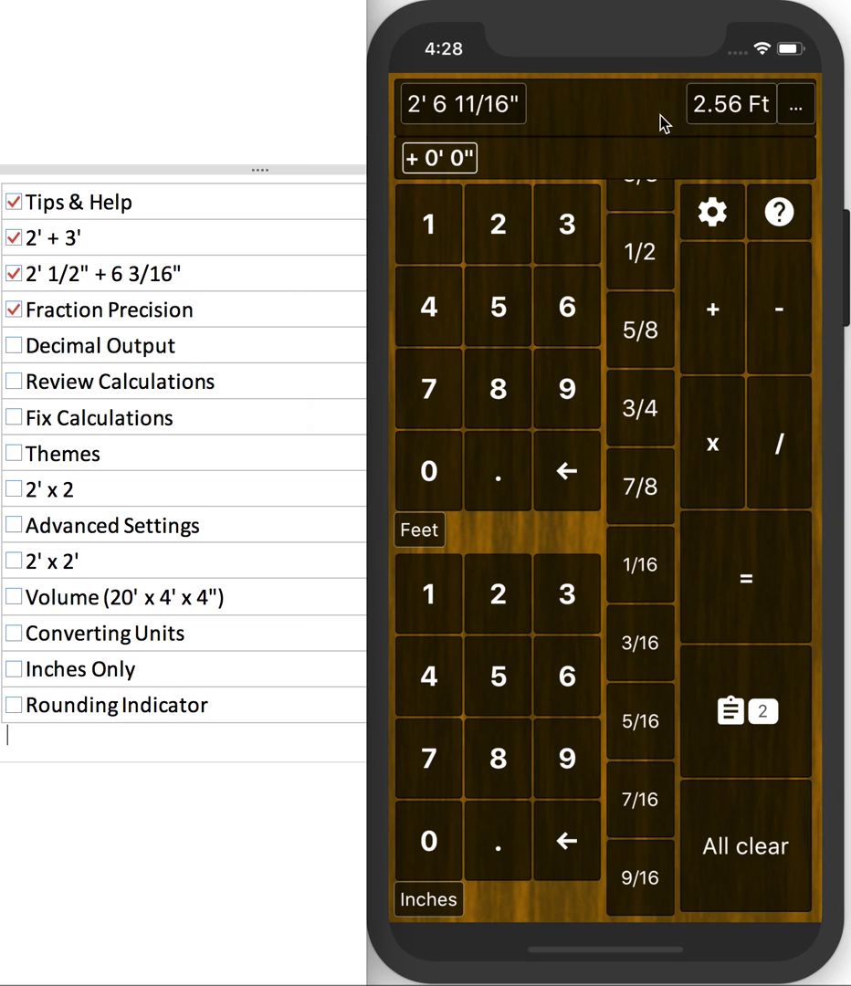
left_click_drag(726, 114, 732, 117)
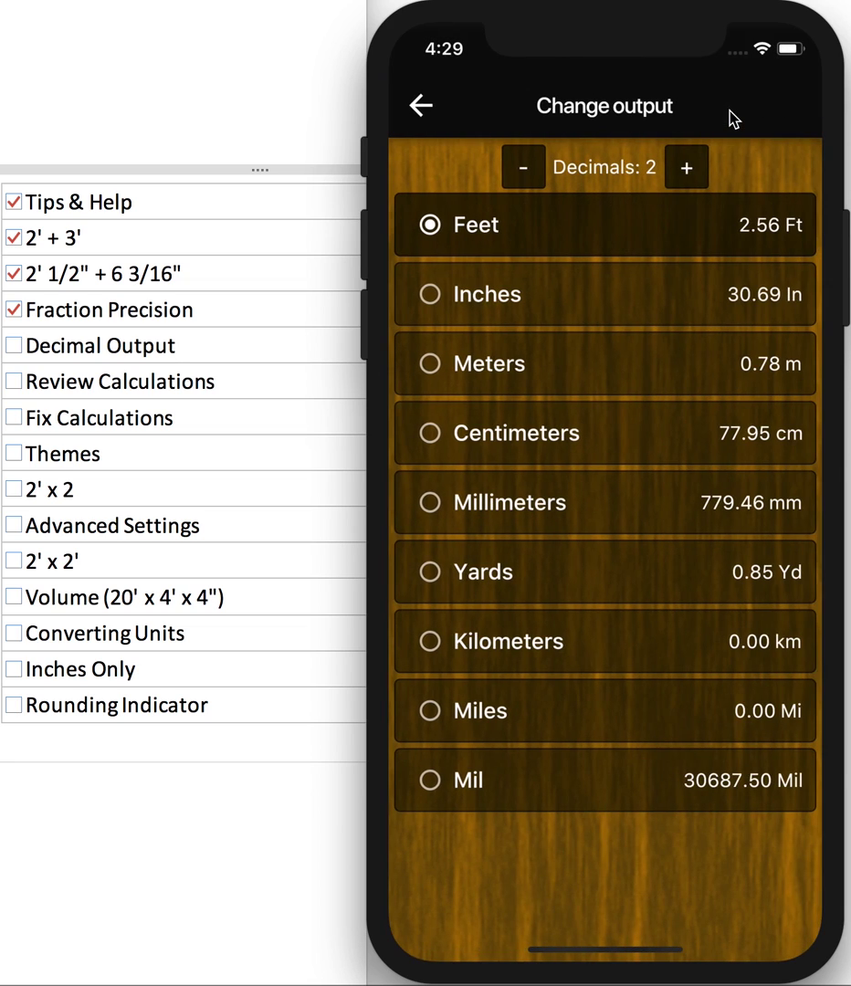
Step: Set the output to meters with 3 decimals (0.779 m) and tick Decimal Output
left_click(691, 174)
left_click(534, 312)
left_click(534, 365)
left_click(543, 409)
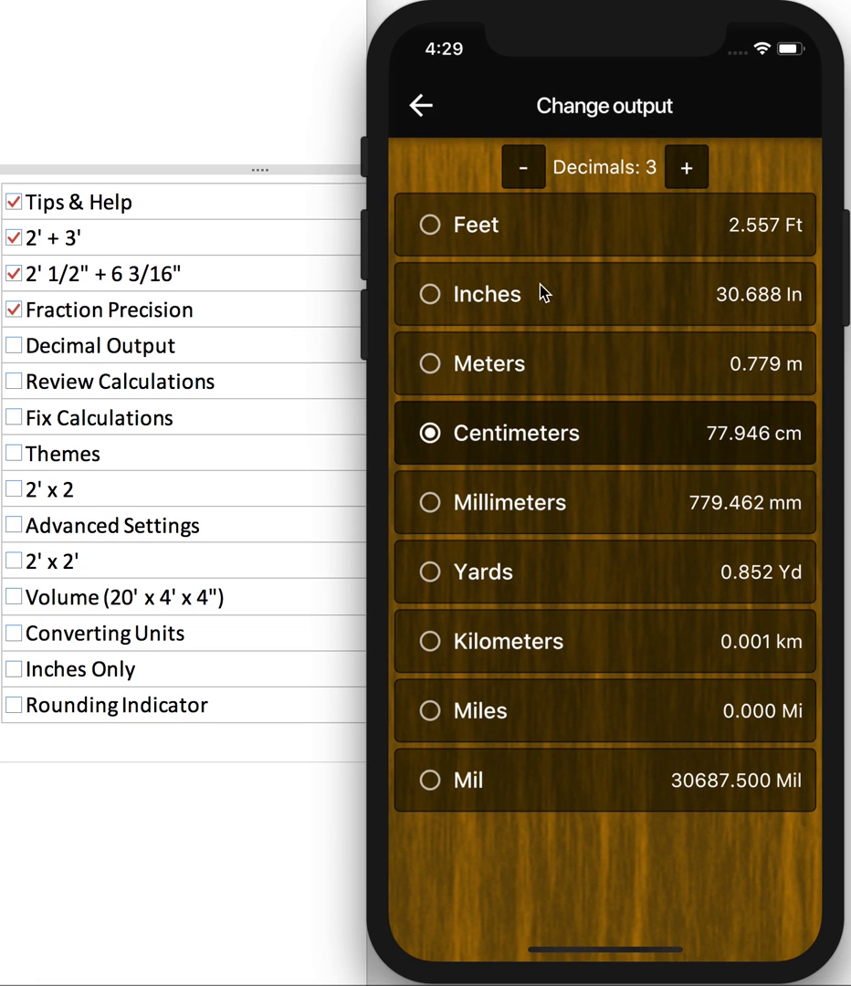
left_click(543, 370)
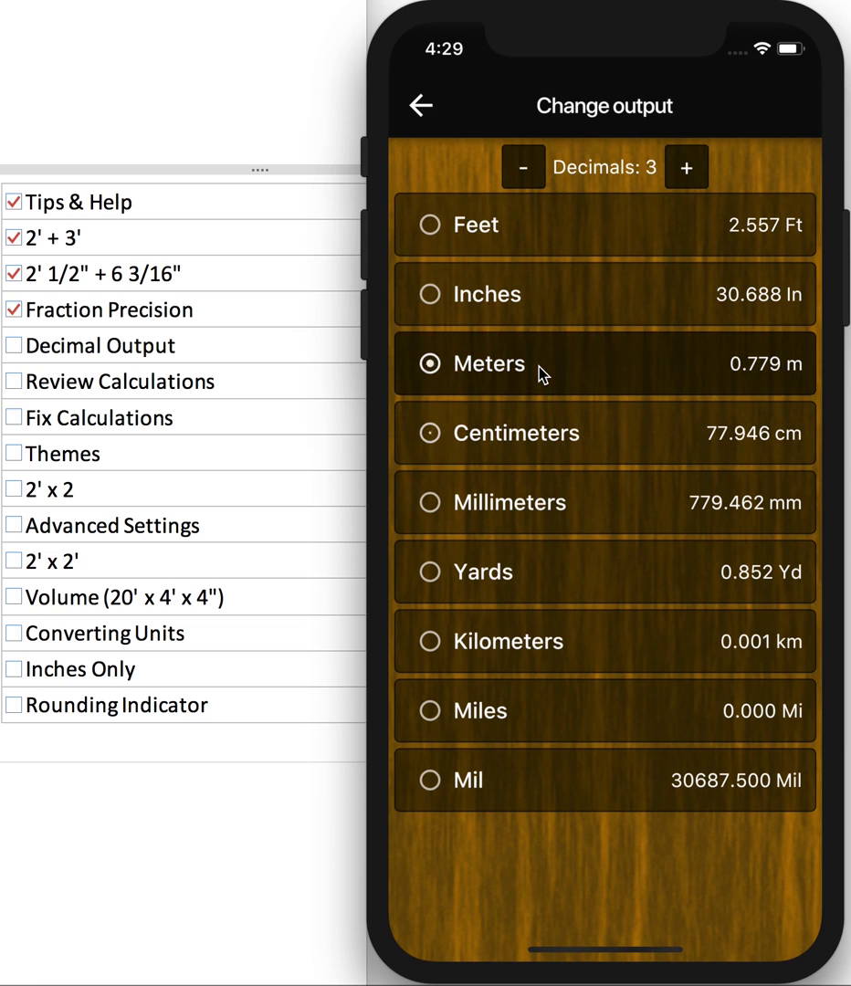
left_click(423, 108)
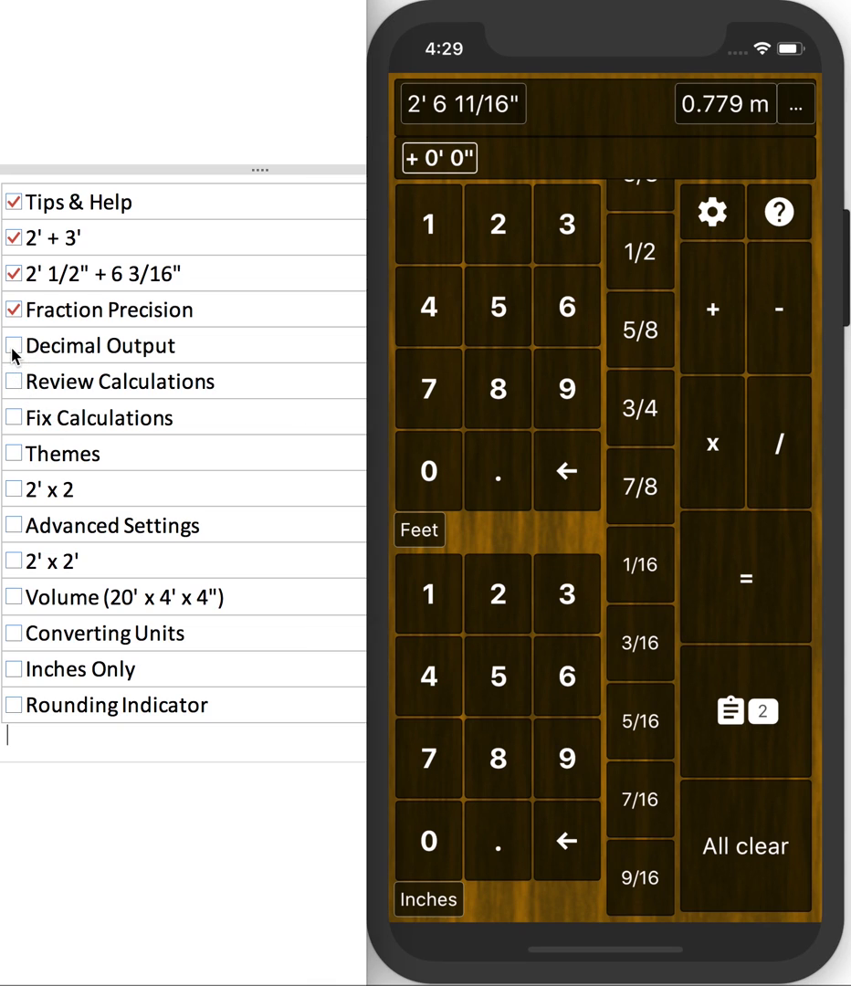
left_click(13, 347)
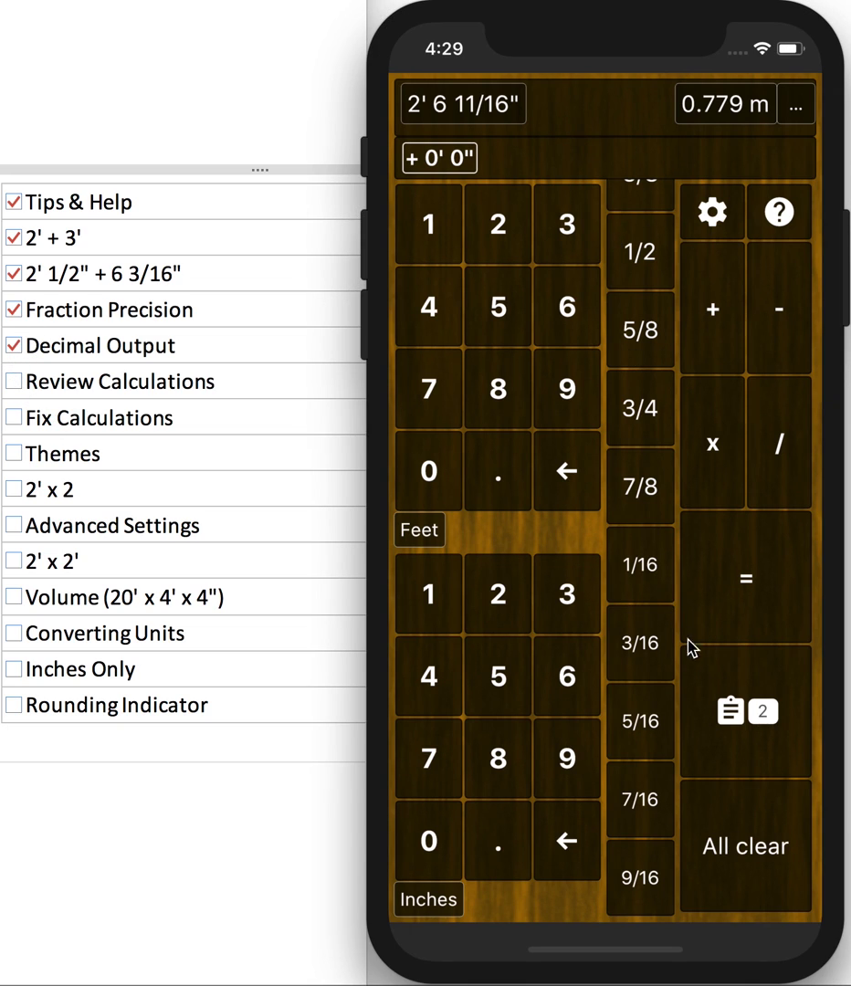
Step: Edit the previous calculation's first history entry to 2' 2", giving a 5' 2" total
left_click(737, 732)
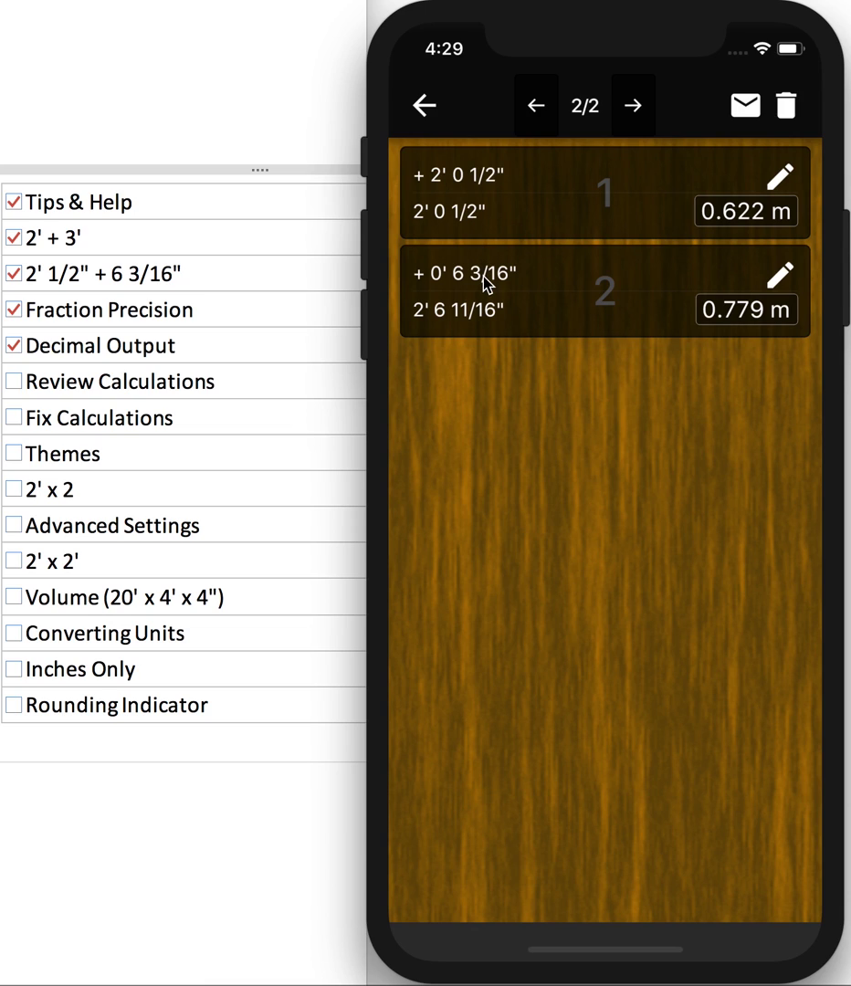
left_click(540, 110)
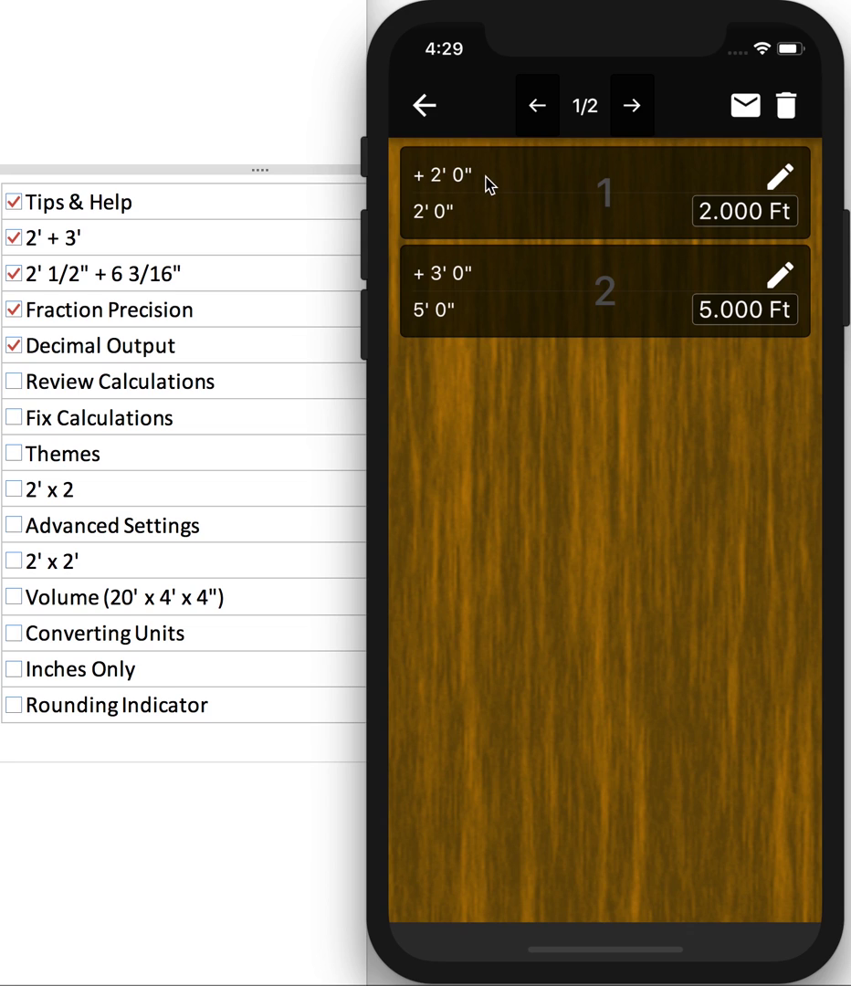
left_click(781, 176)
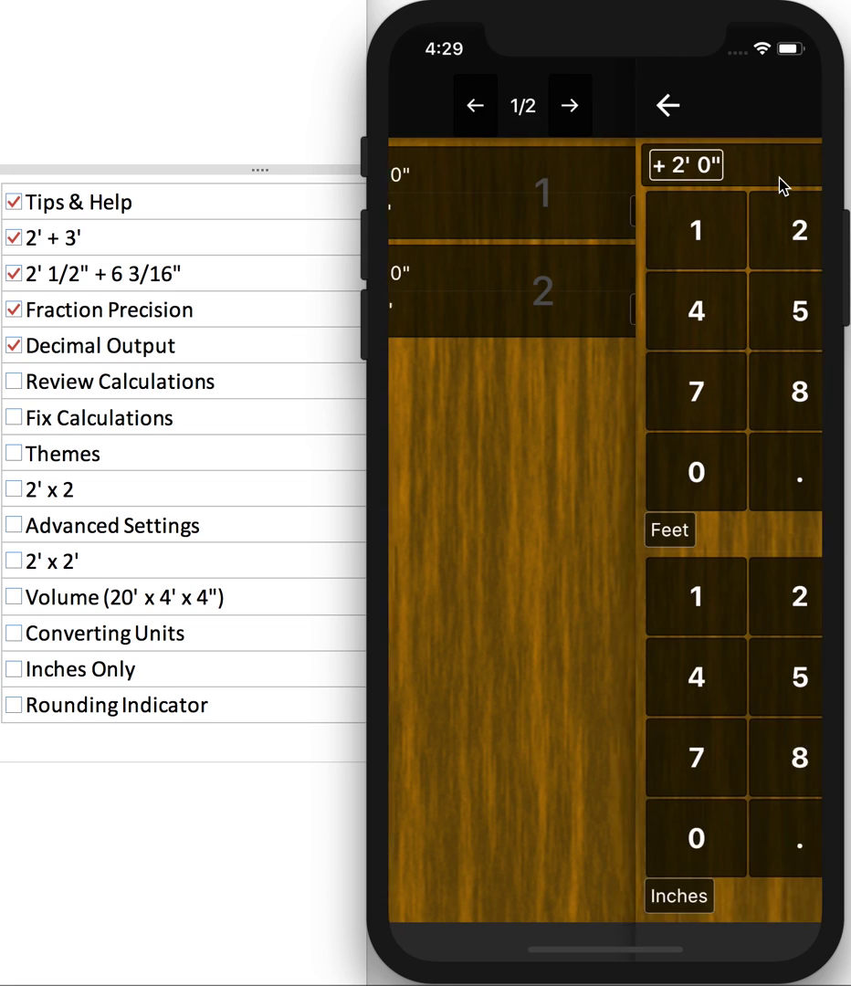
left_click(551, 593)
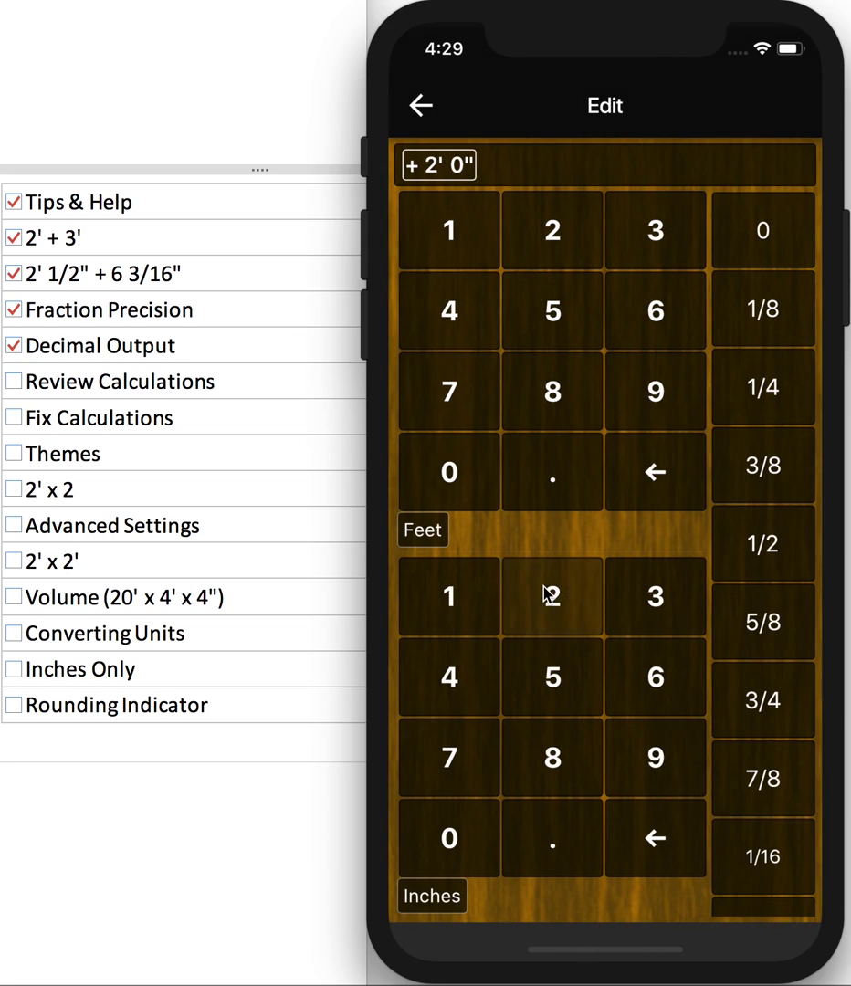
left_click(756, 466)
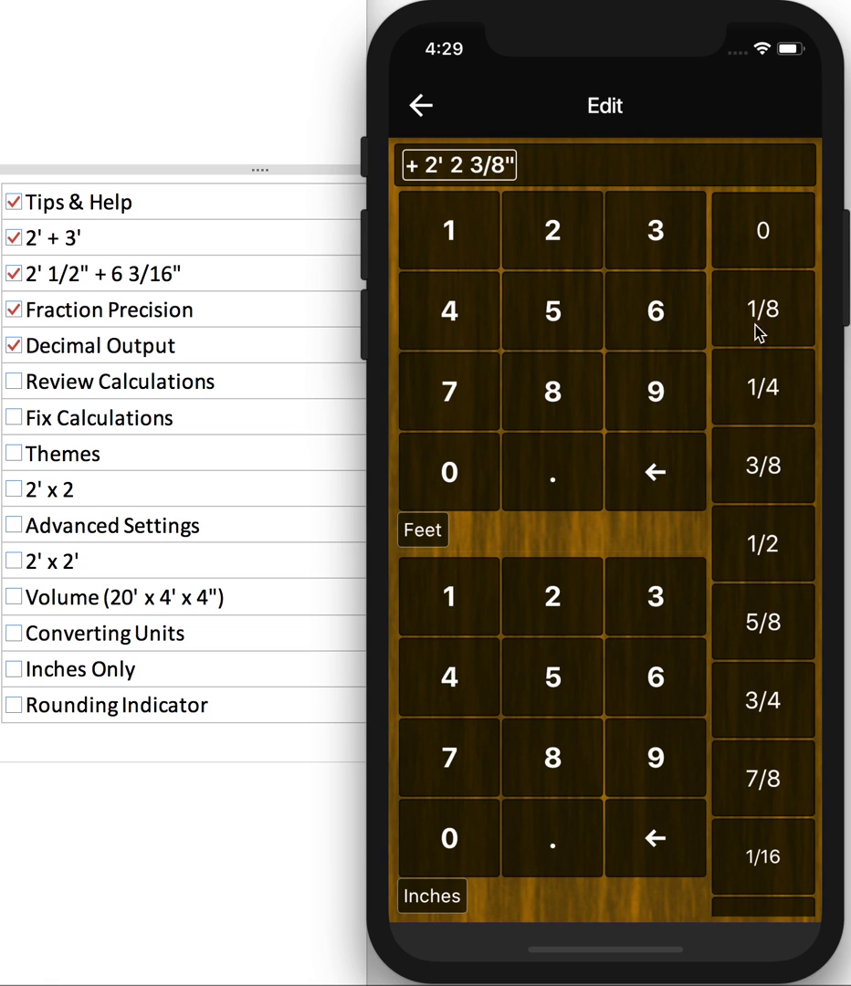
left_click(771, 239)
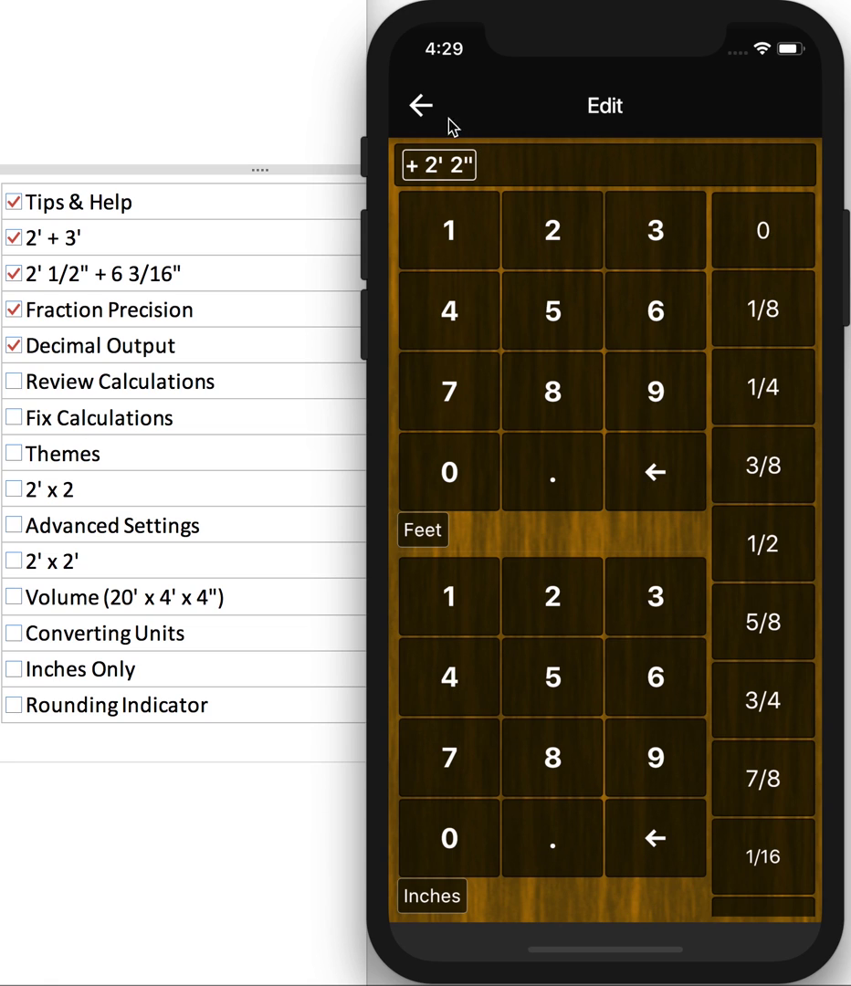
left_click(422, 108)
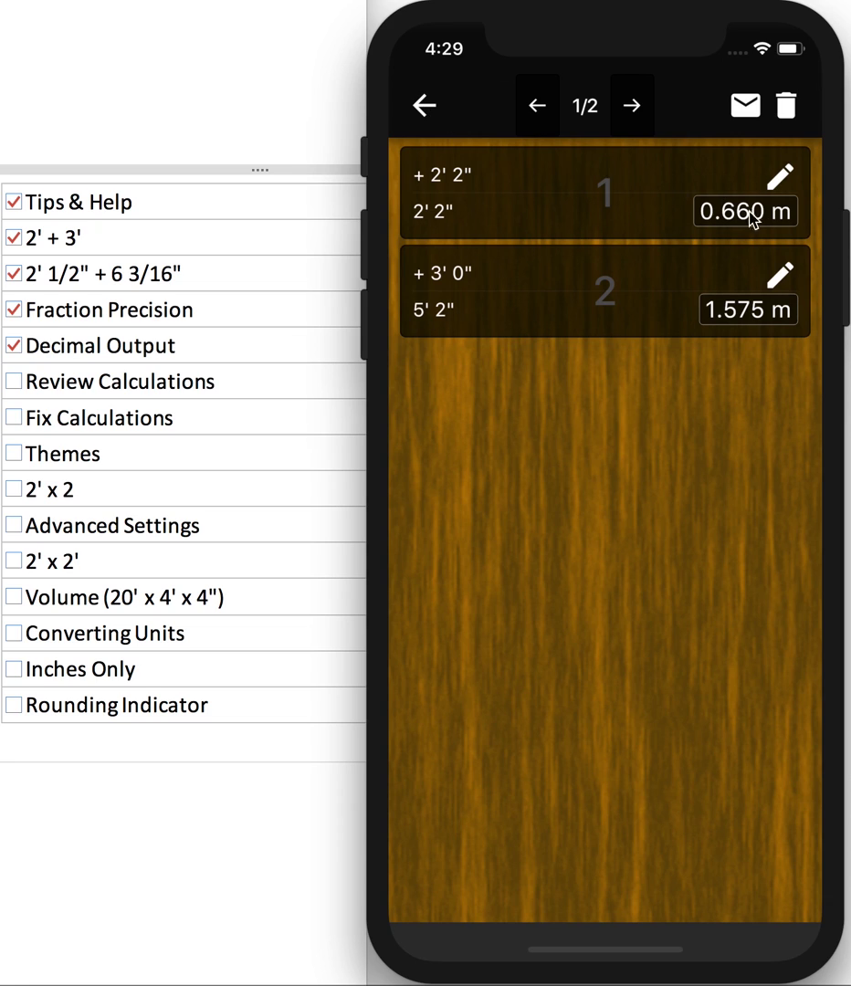
left_click(429, 109)
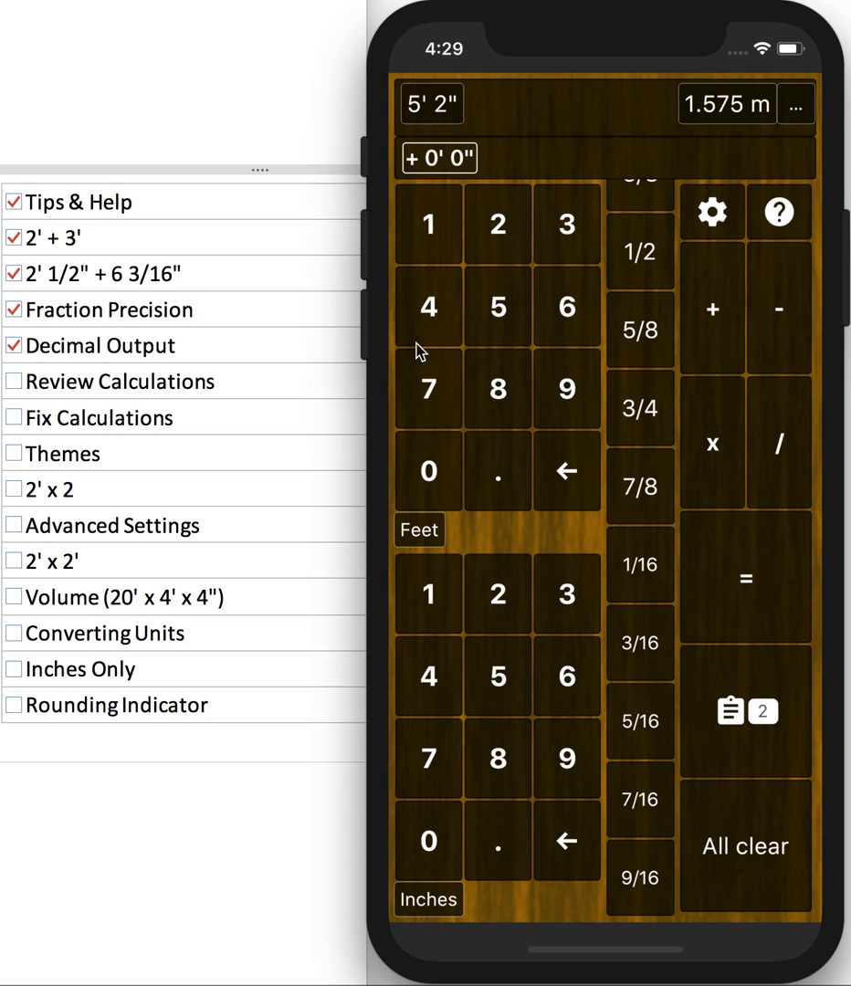
Step: Tick off Review Calculations and Fix Calculations in the checklist
left_click(16, 382)
left_click(14, 418)
left_click(596, 95)
Step: Try the Green, Gray, Magenta, Purple, Blue, Basil, Black and Steel themes
left_click(714, 220)
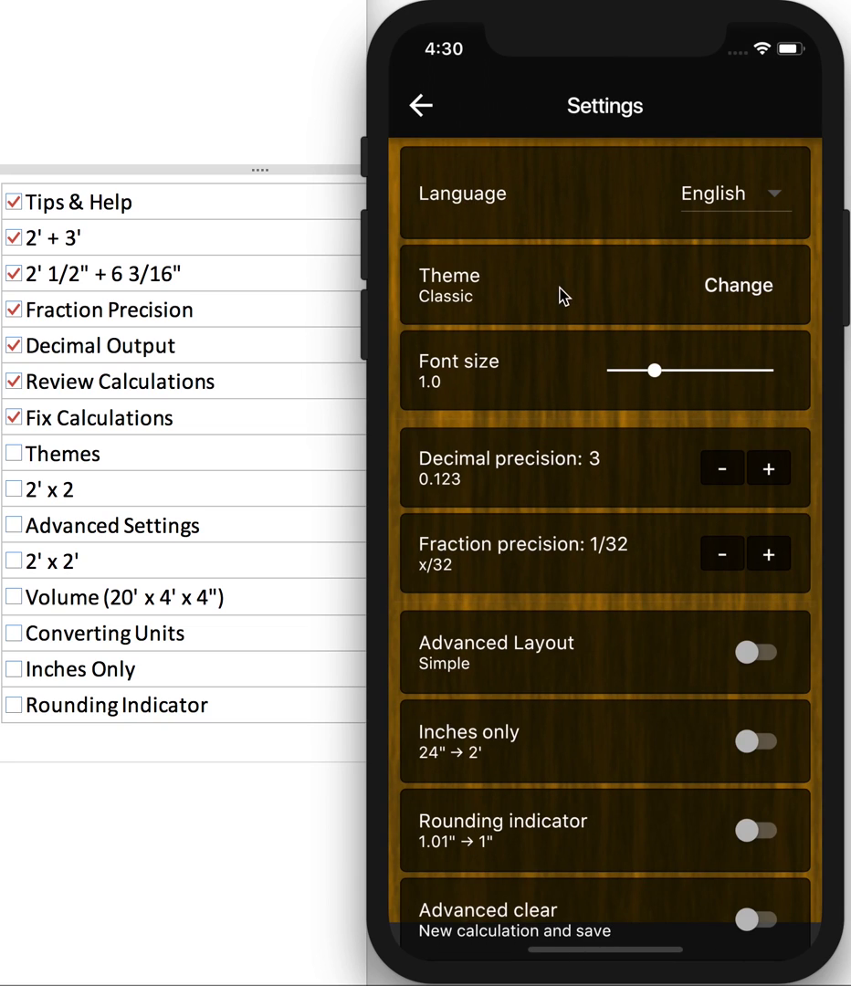
left_click(742, 301)
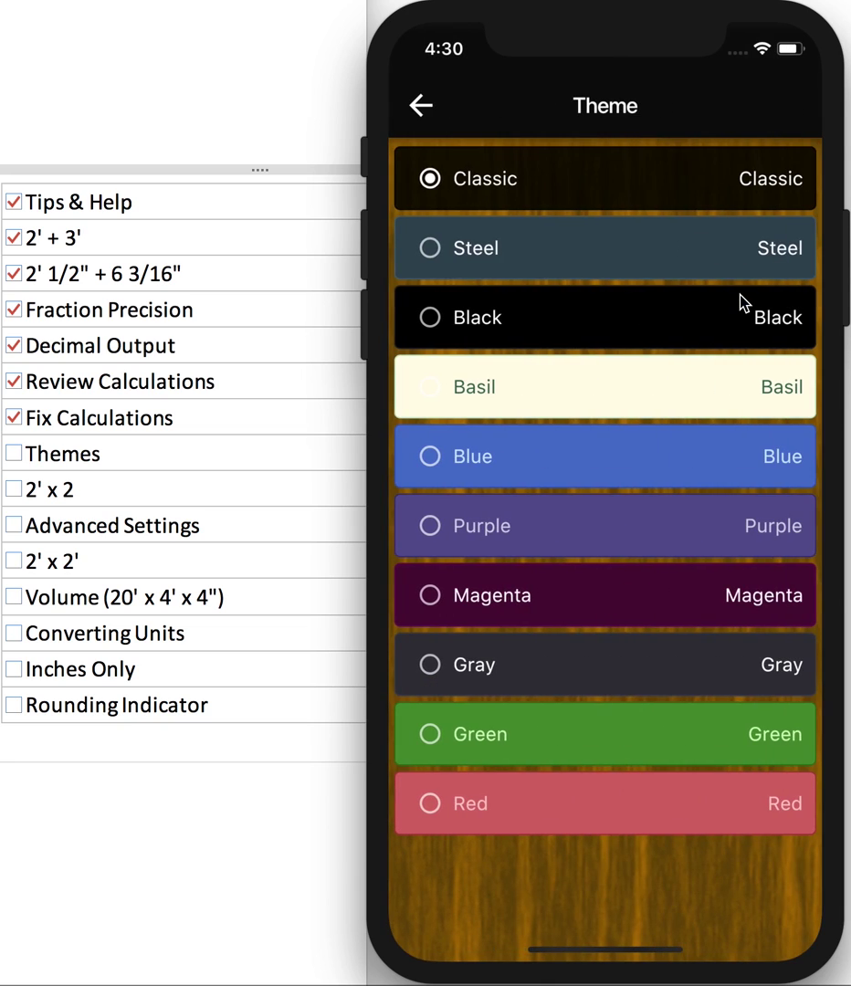
left_click(568, 717)
left_click(576, 678)
left_click(585, 603)
left_click(588, 539)
left_click(574, 455)
left_click(578, 384)
left_click(577, 330)
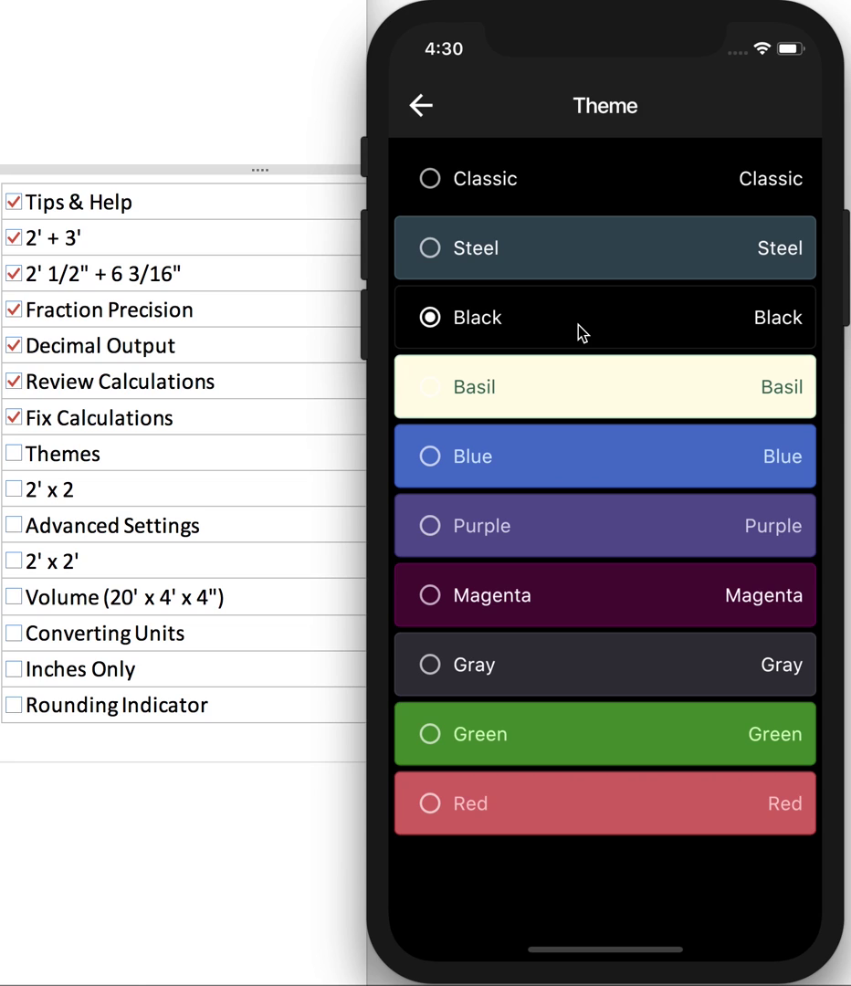
left_click(572, 262)
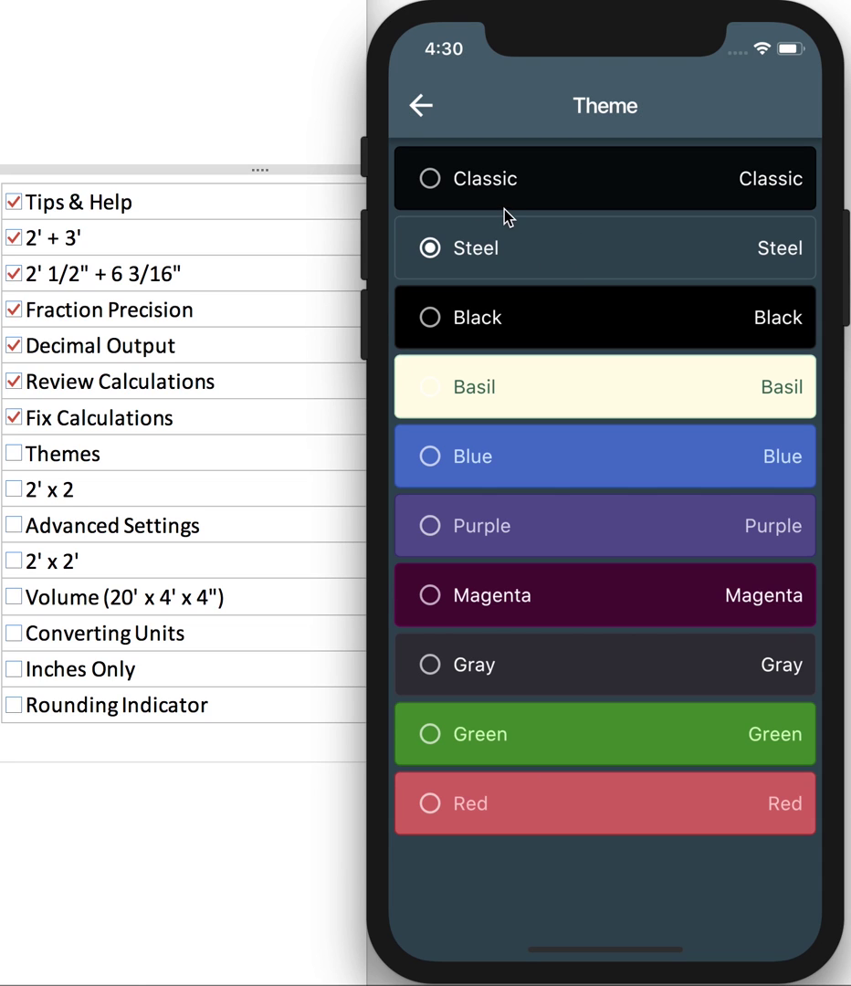
left_click(420, 106)
Step: Restore the Classic theme
left_click(726, 283)
left_click(576, 187)
left_click(423, 108)
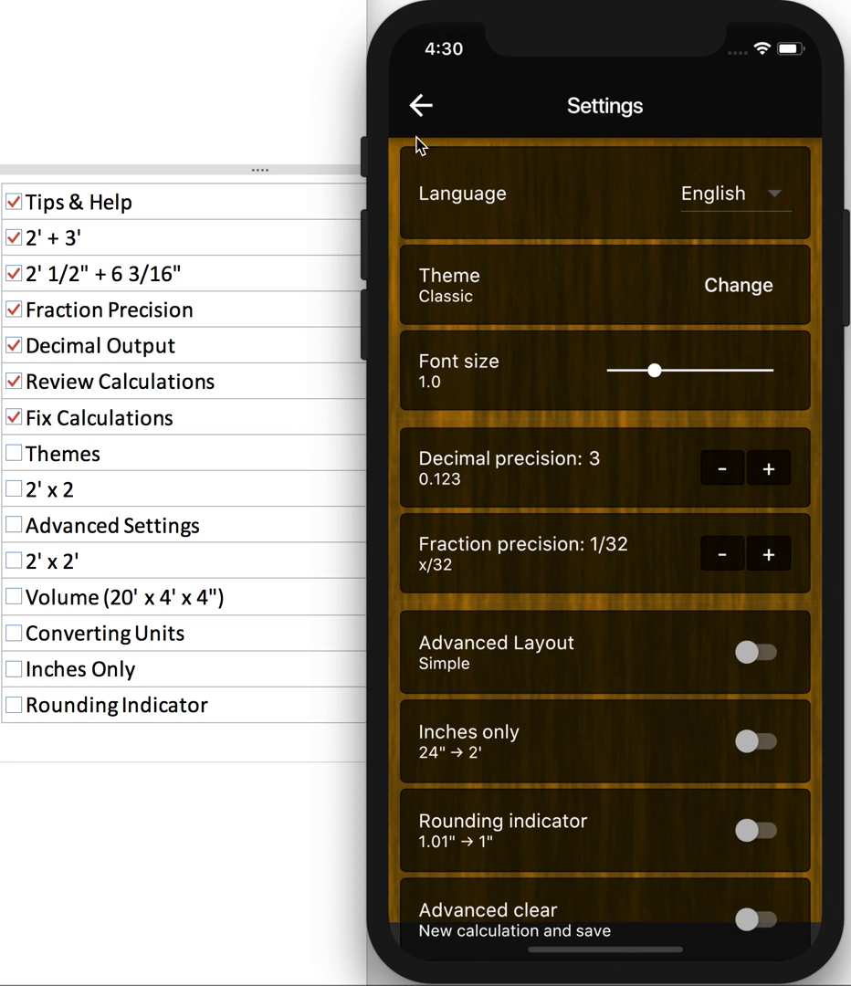
Step: Tick Themes, then calculate 2' x 2 = 4' 0" (1.219 m) and tick it off
left_click(13, 453)
left_click(423, 108)
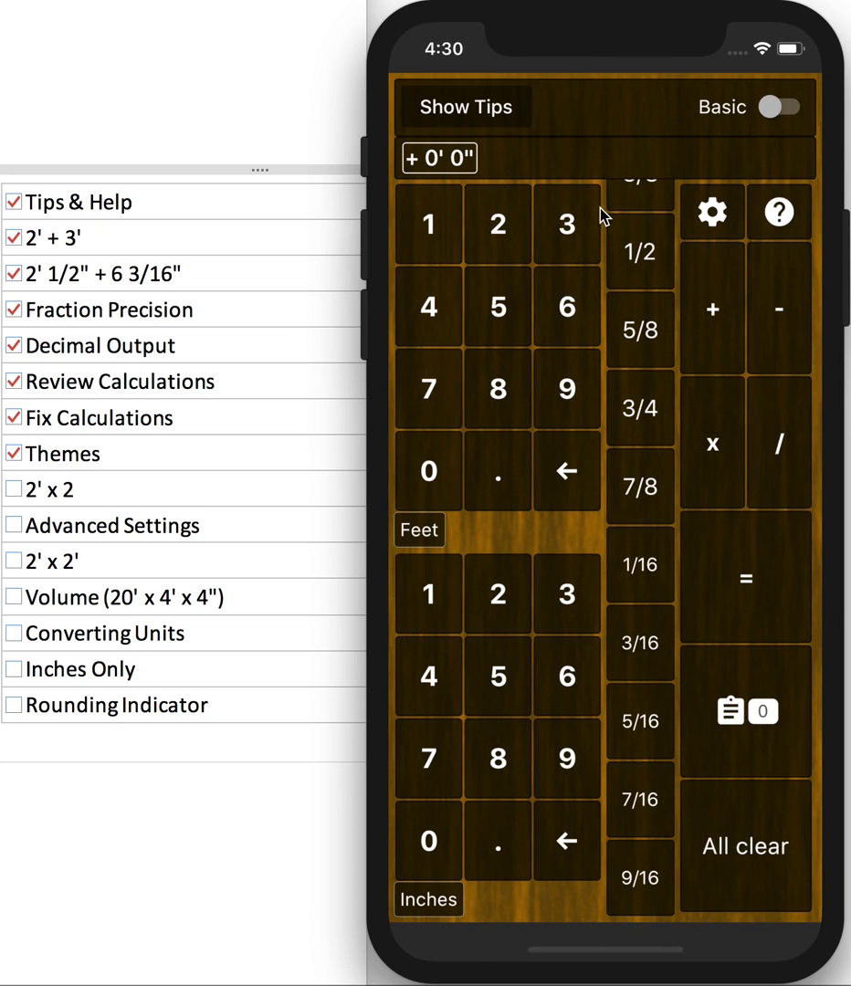
left_click(498, 224)
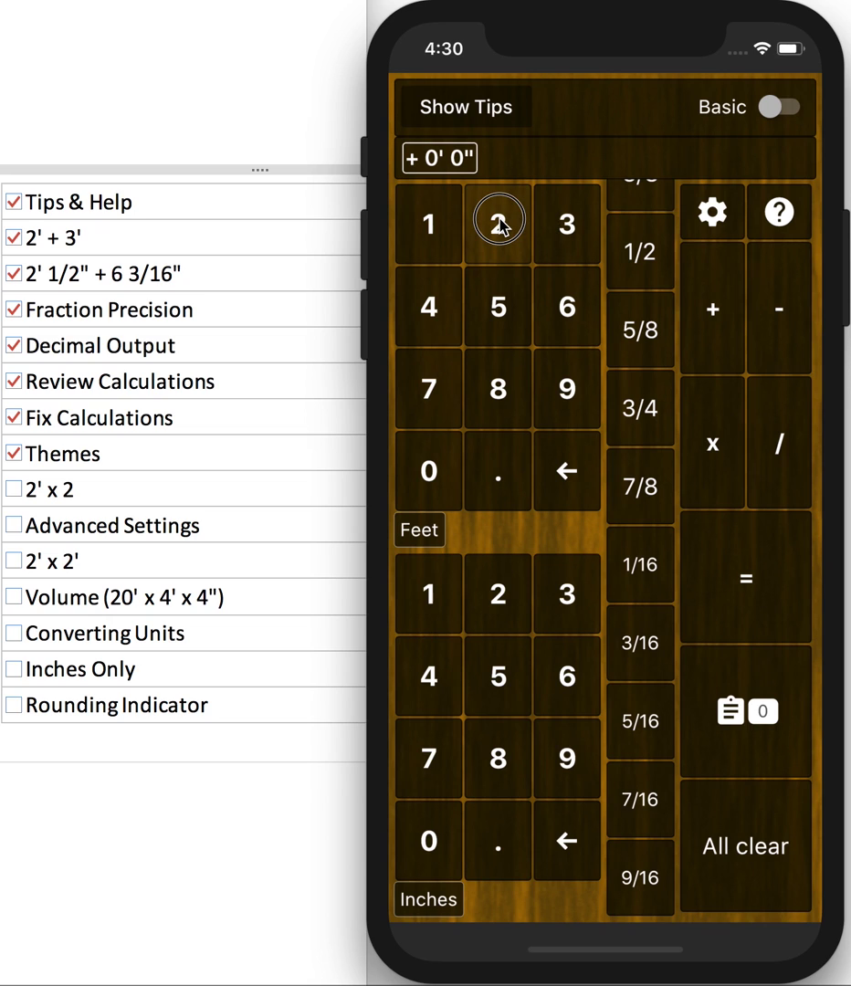
left_click(736, 462)
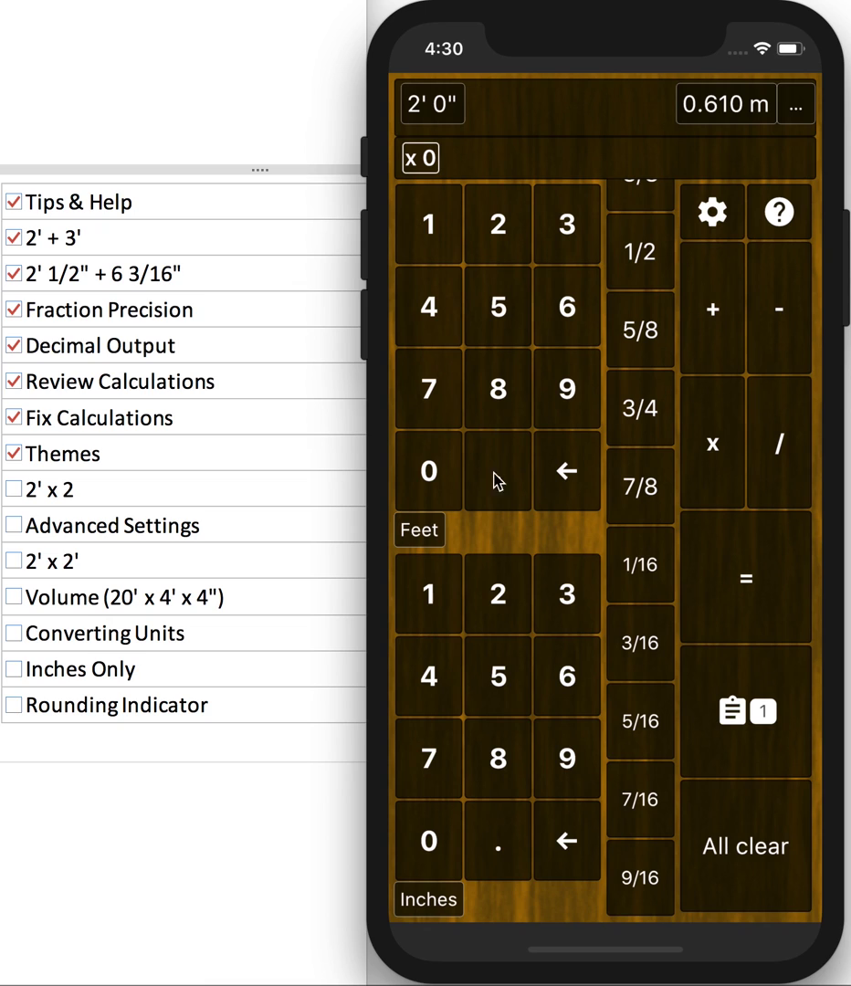
left_click(498, 592)
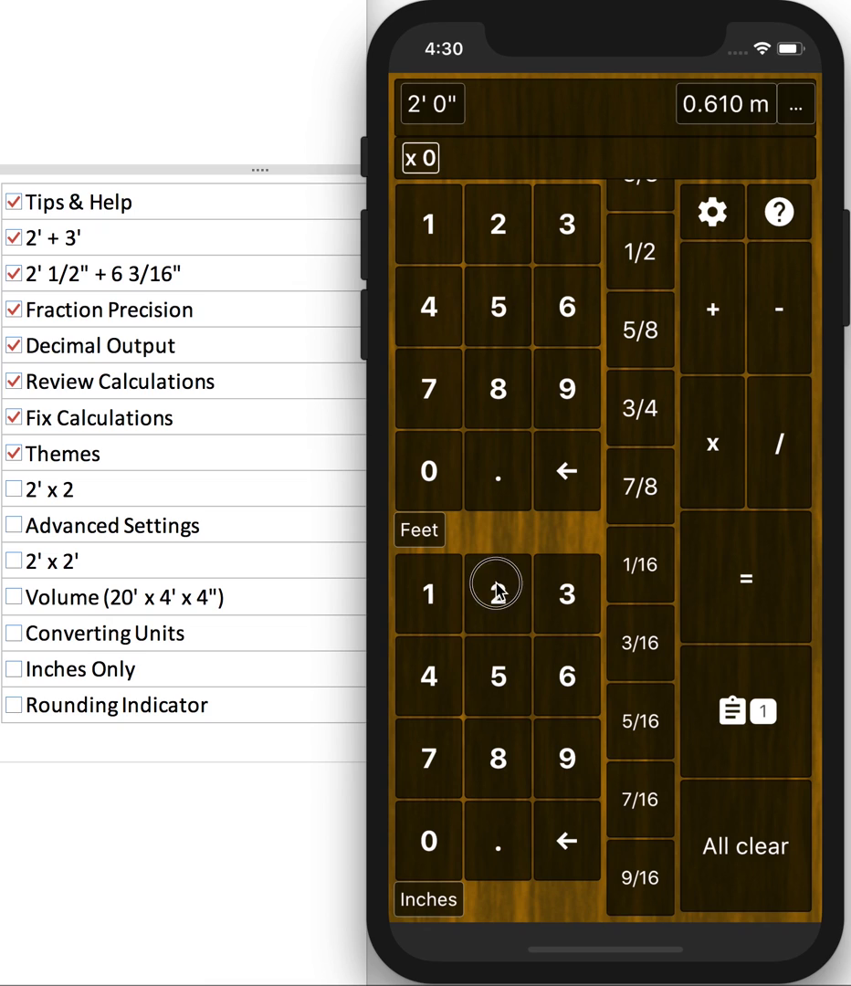
left_click(751, 550)
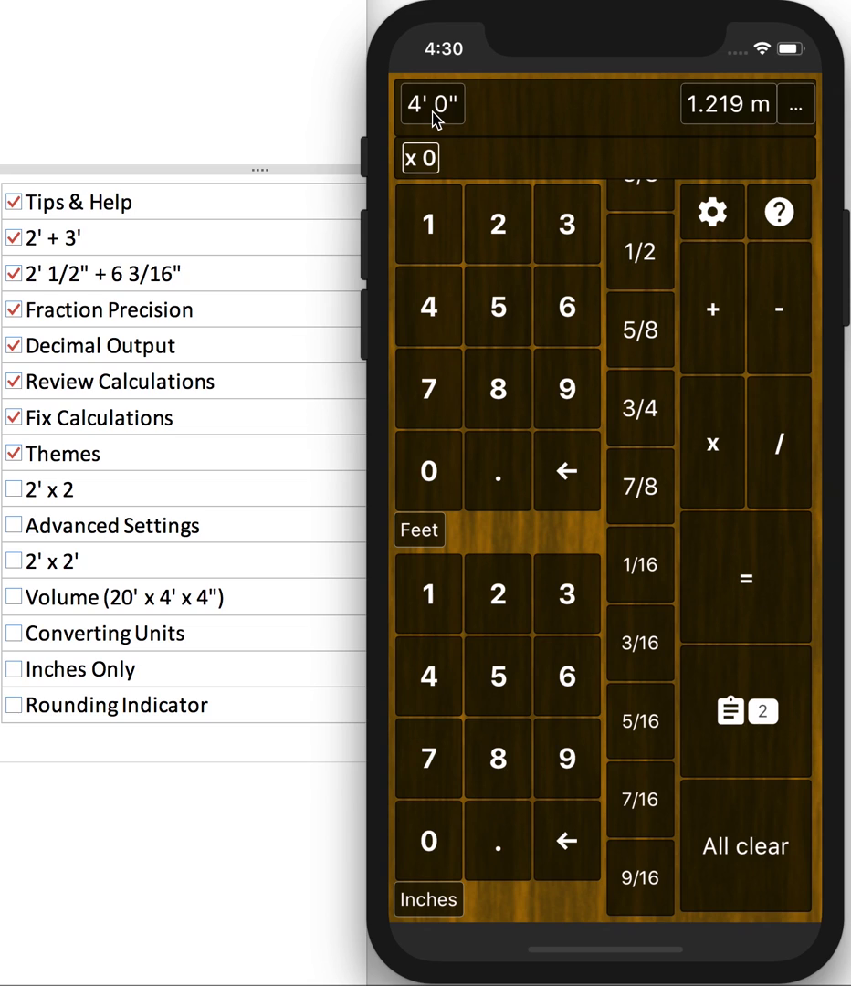
left_click(15, 488)
Step: Turn on the advanced layout, clear the entry, and toggle between basic and advanced keypads
left_click(637, 159)
left_click(725, 225)
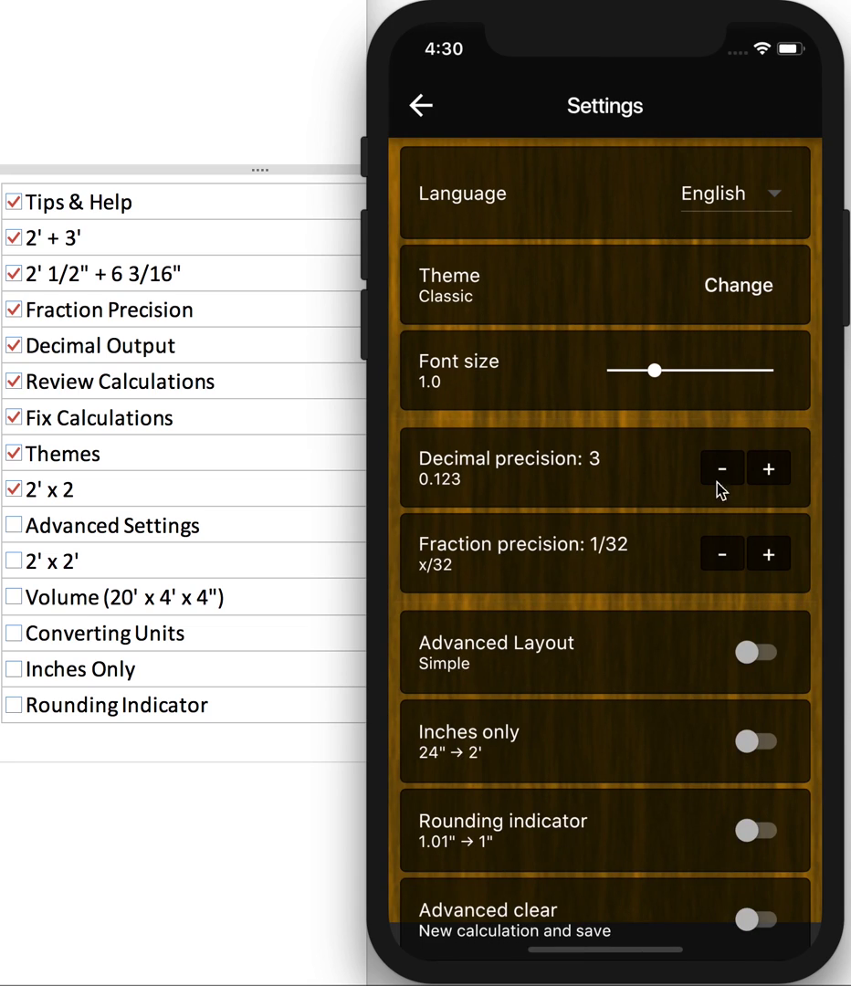
left_click(748, 652)
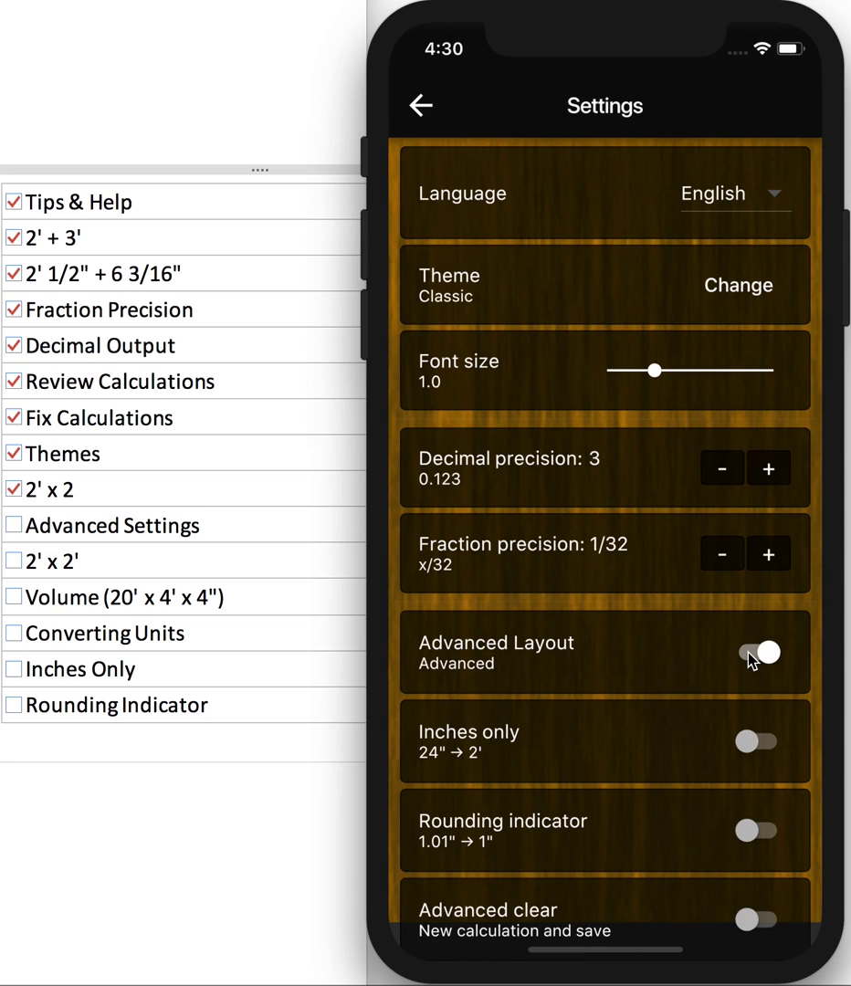
left_click(424, 102)
left_click(793, 906)
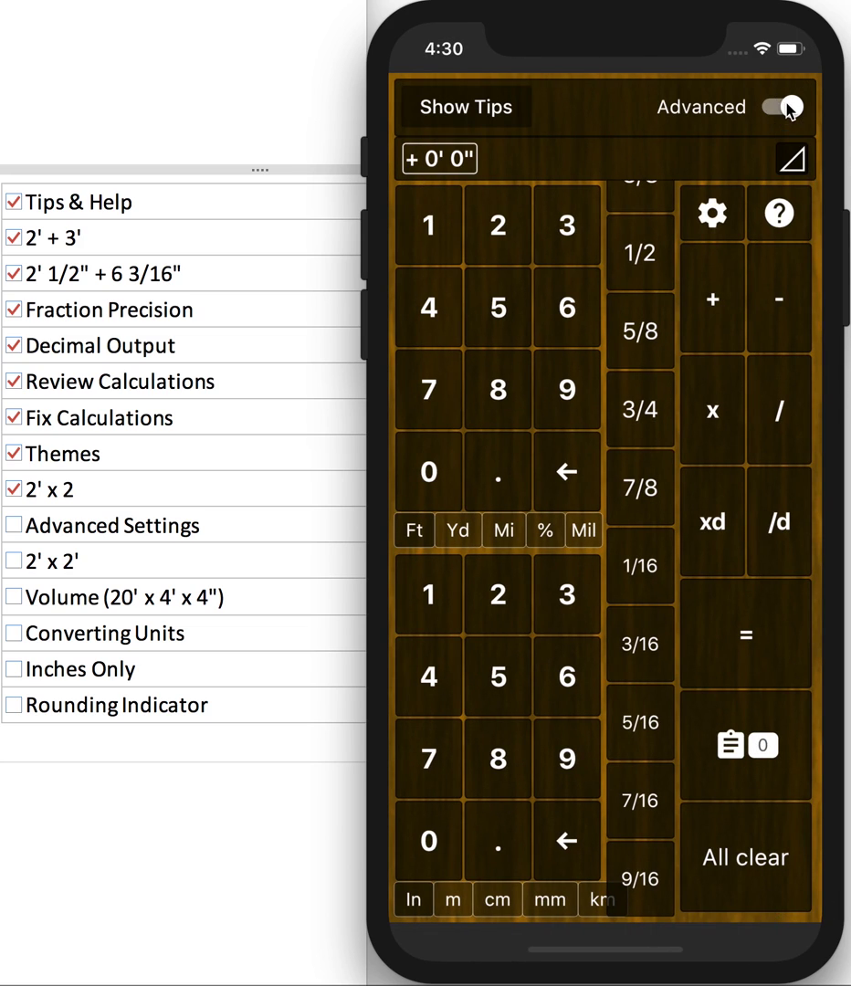
left_click(782, 106)
left_click(787, 107)
left_click(786, 107)
left_click(787, 106)
left_click(785, 106)
left_click(786, 107)
Step: Try the yard, mile, mil, meter, centimeter and millimeter units, returning to feet and inches
left_click(456, 529)
left_click(503, 532)
left_click(576, 534)
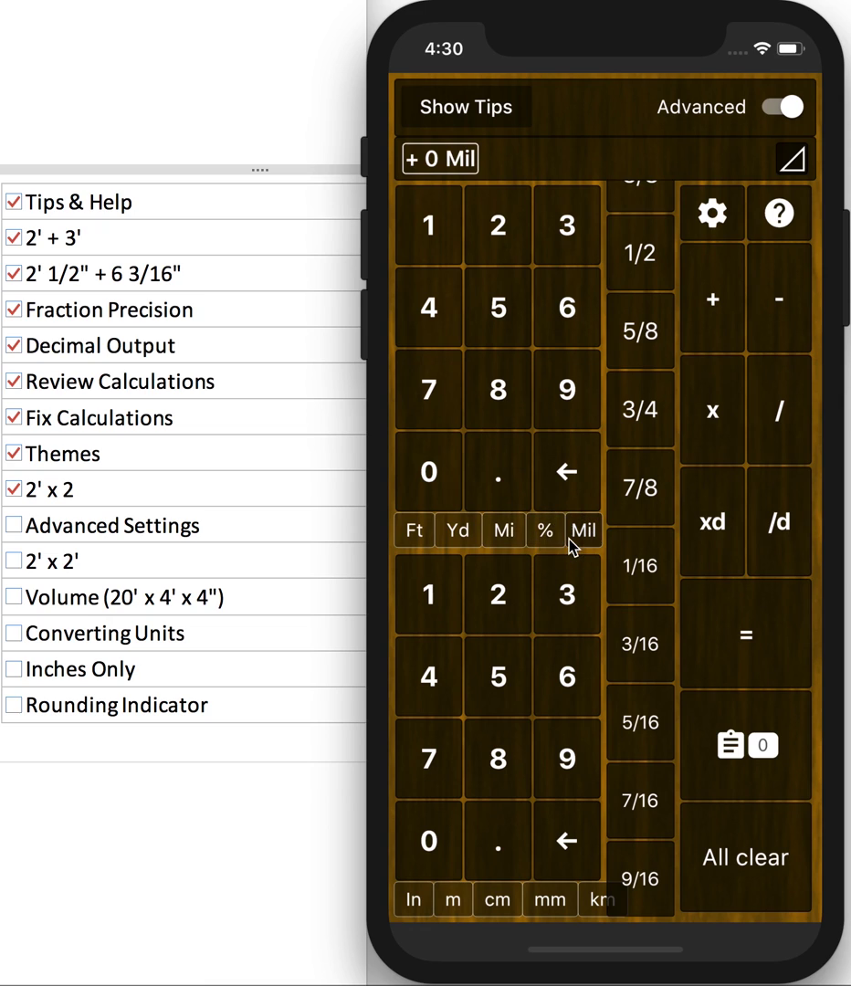
left_click(411, 533)
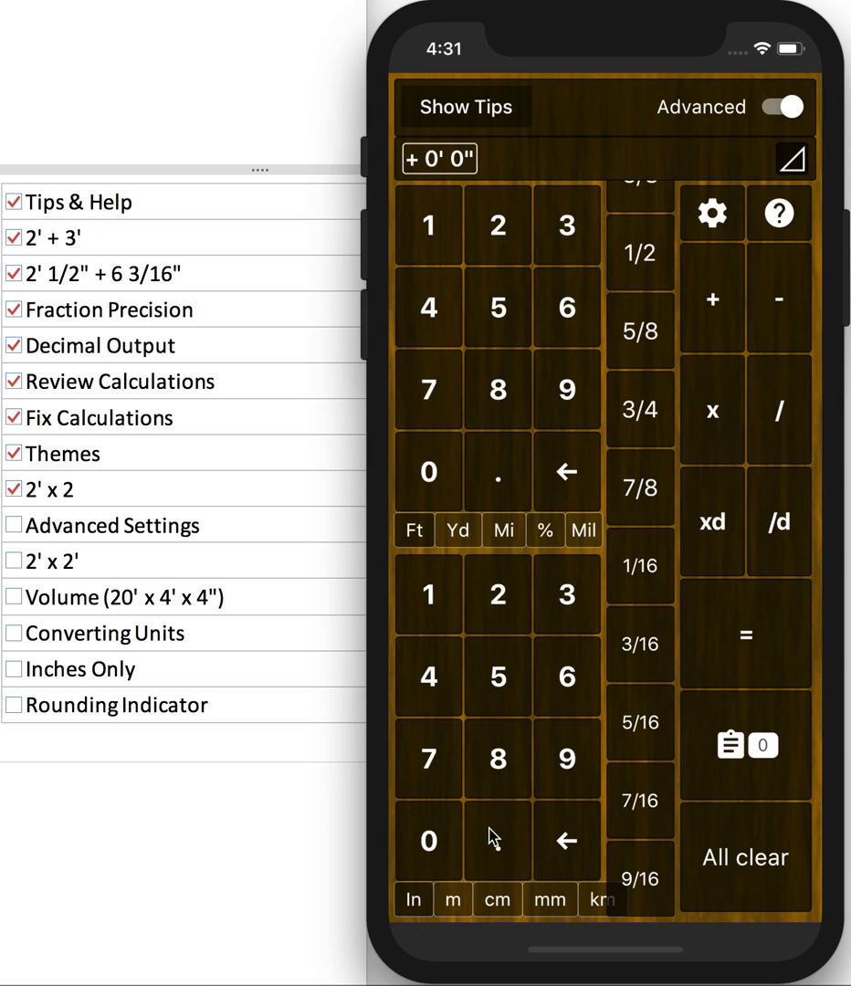
left_click(461, 904)
left_click(508, 905)
left_click(548, 908)
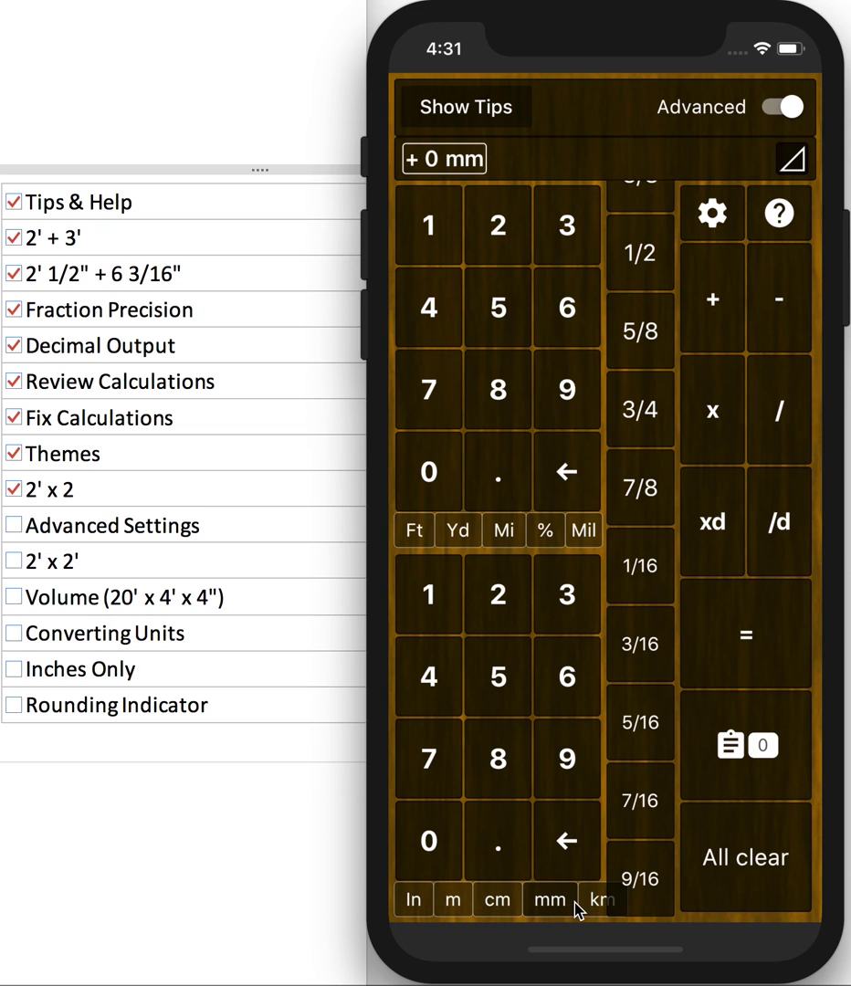
left_click(498, 904)
left_click(453, 903)
left_click(414, 902)
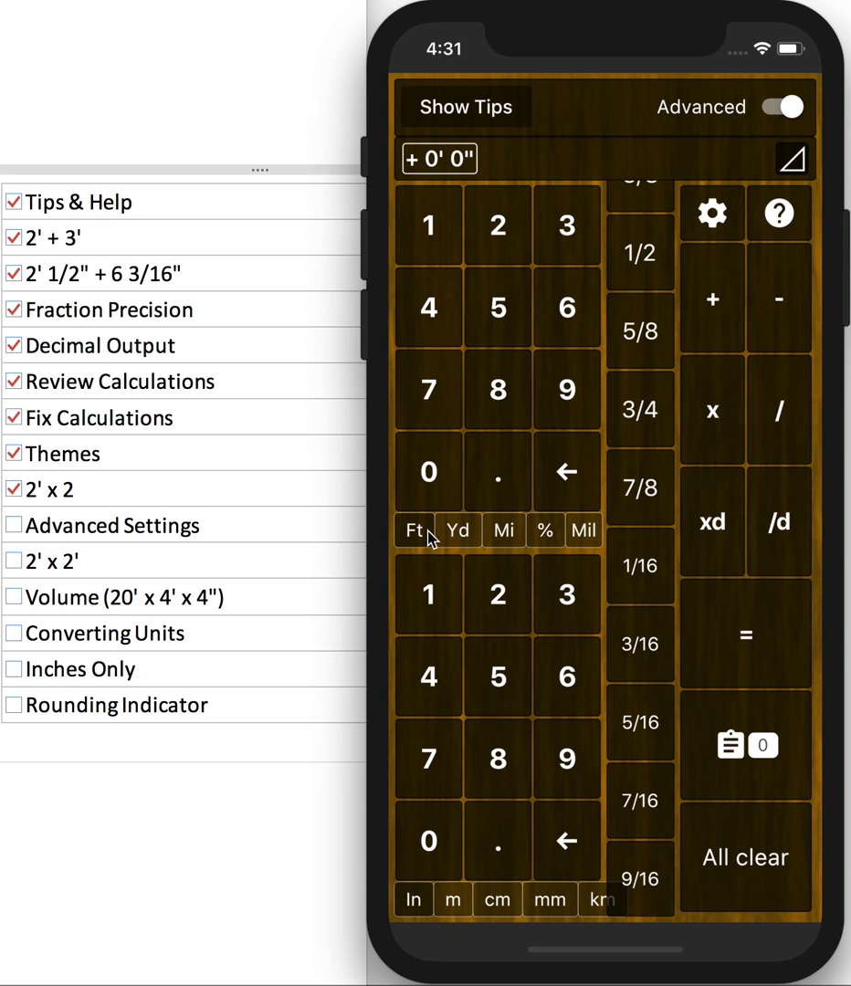
Step: Try the xd, /d, x and / operation keys on the advanced keypad
left_click(733, 501)
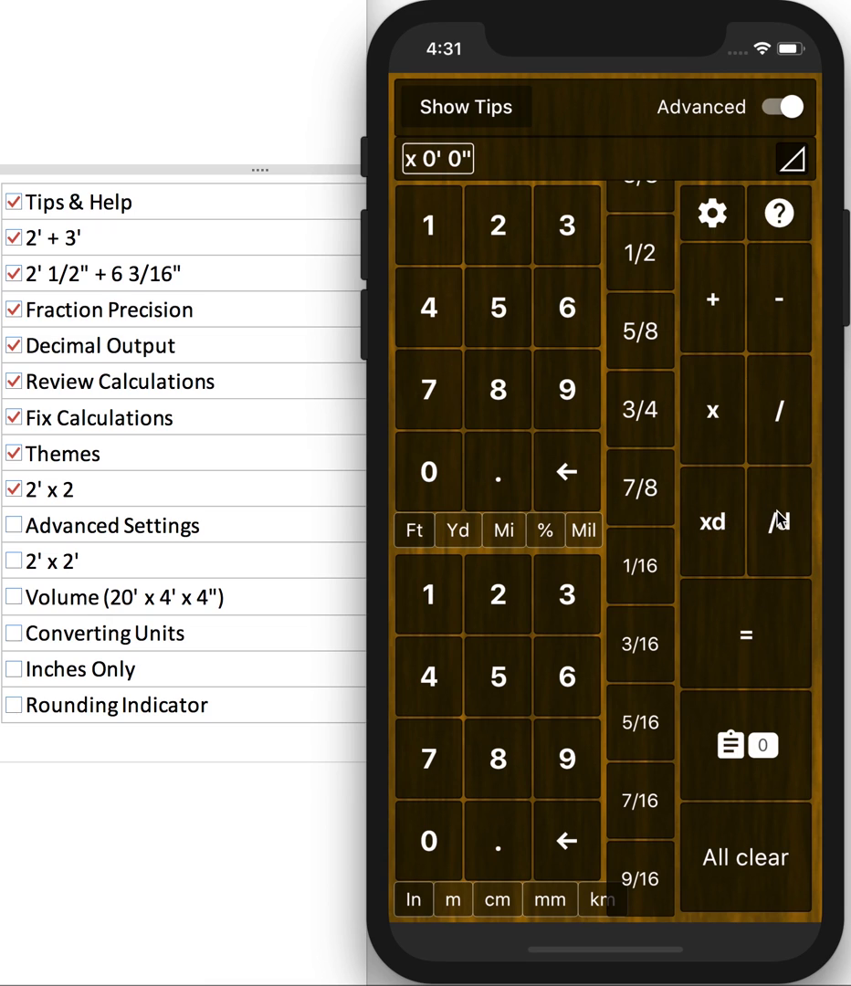
left_click(778, 519)
left_click(719, 521)
left_click(792, 528)
left_click(710, 528)
left_click(777, 530)
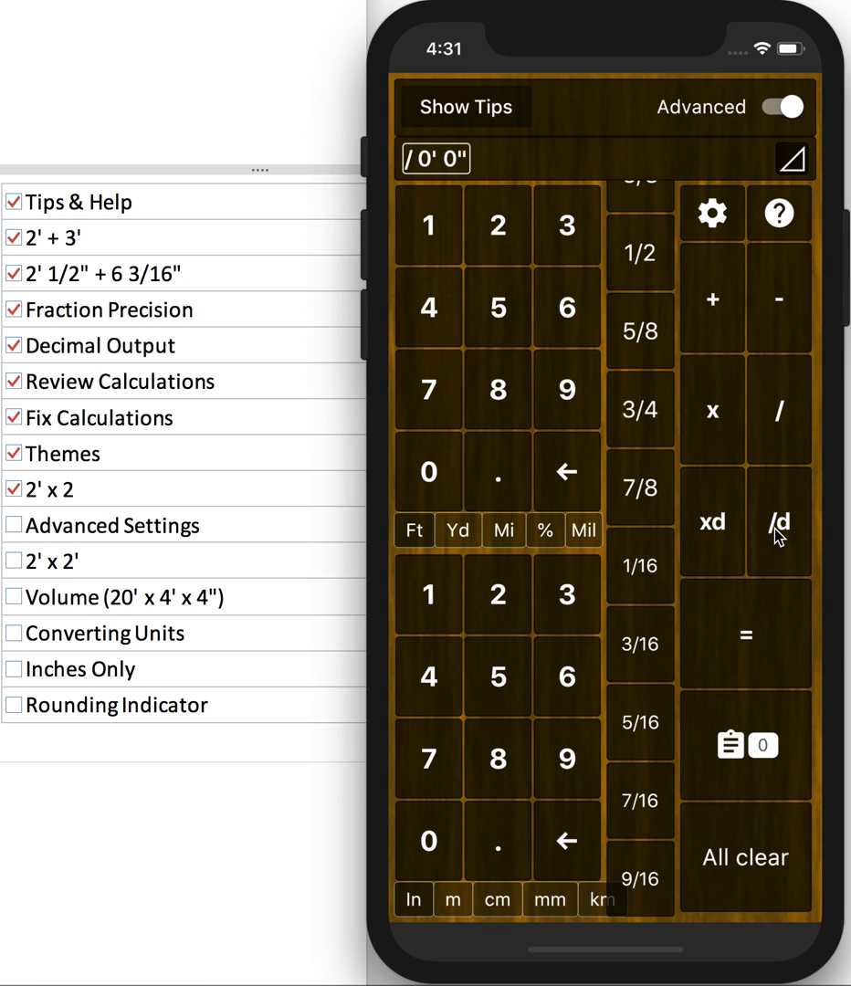
left_click(720, 429)
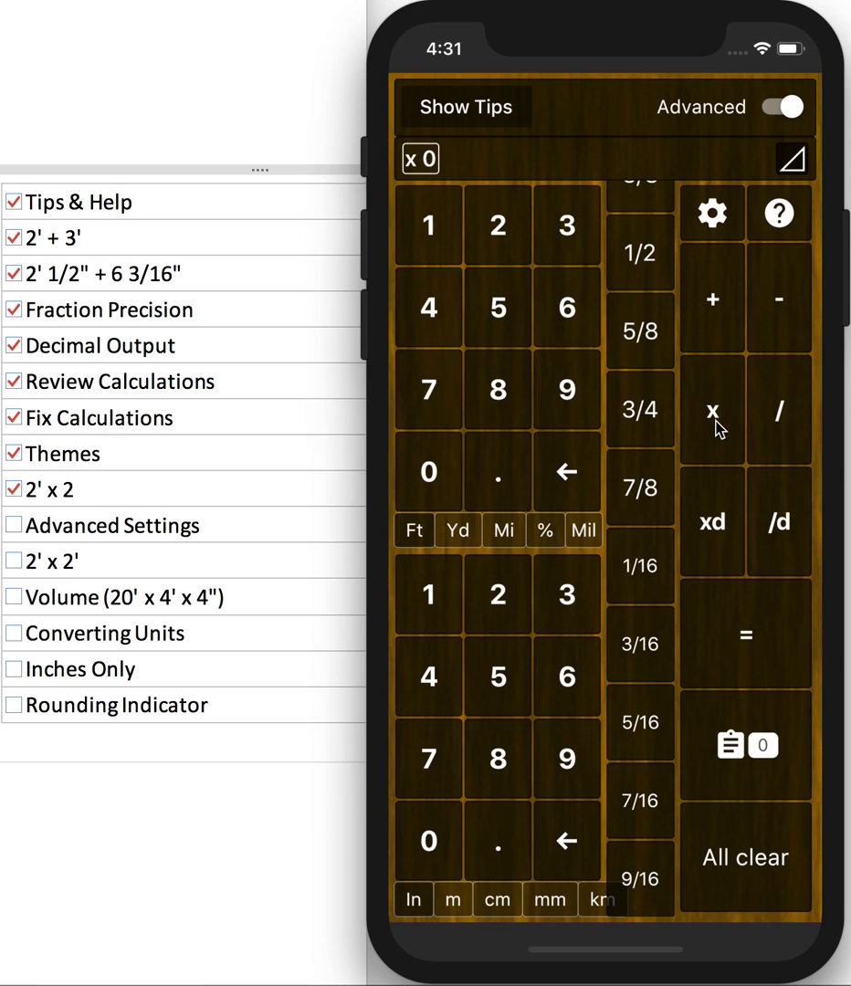
left_click(798, 426)
left_click(726, 370)
Step: Multiply 2' by 2' and show the area in square feet, 4.000 Ft²
left_click(717, 343)
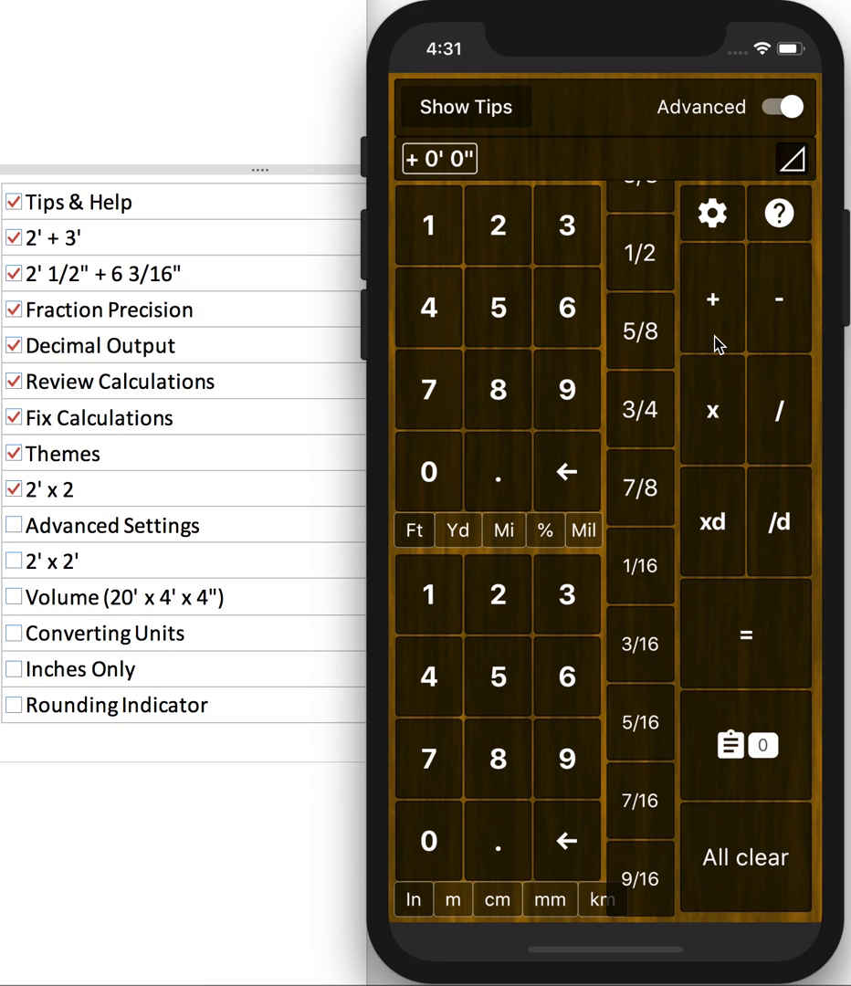
left_click(503, 255)
left_click(710, 521)
left_click(502, 250)
left_click(767, 651)
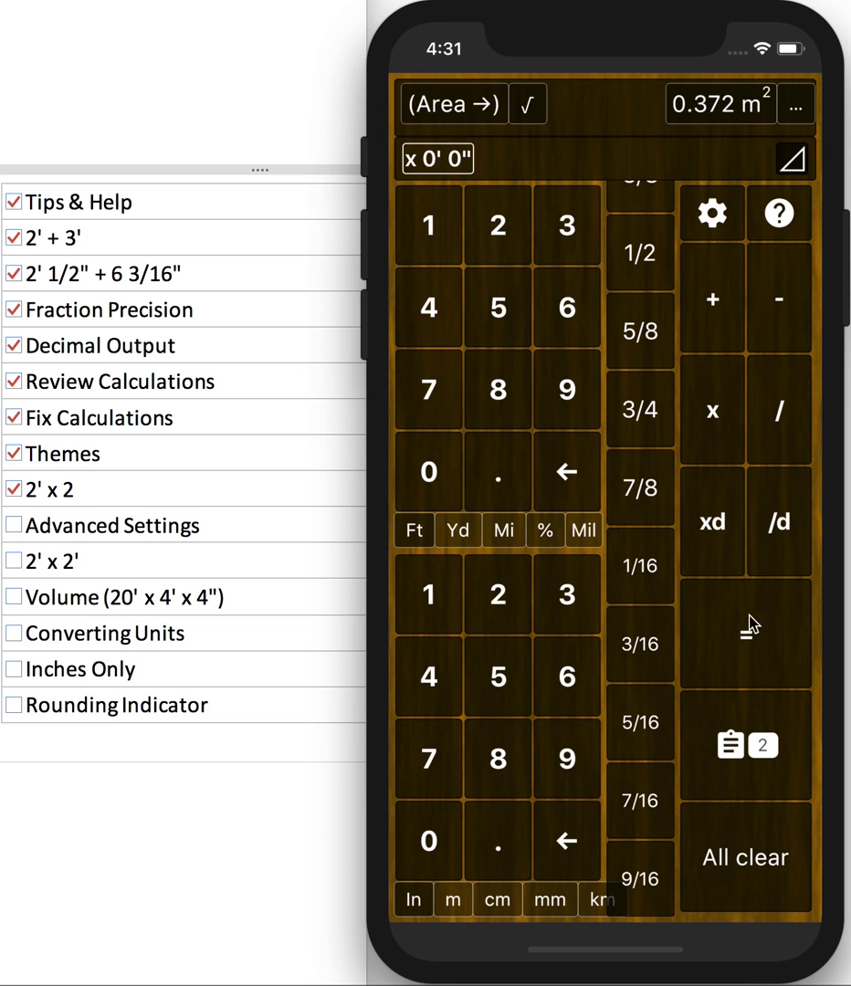
left_click(696, 105)
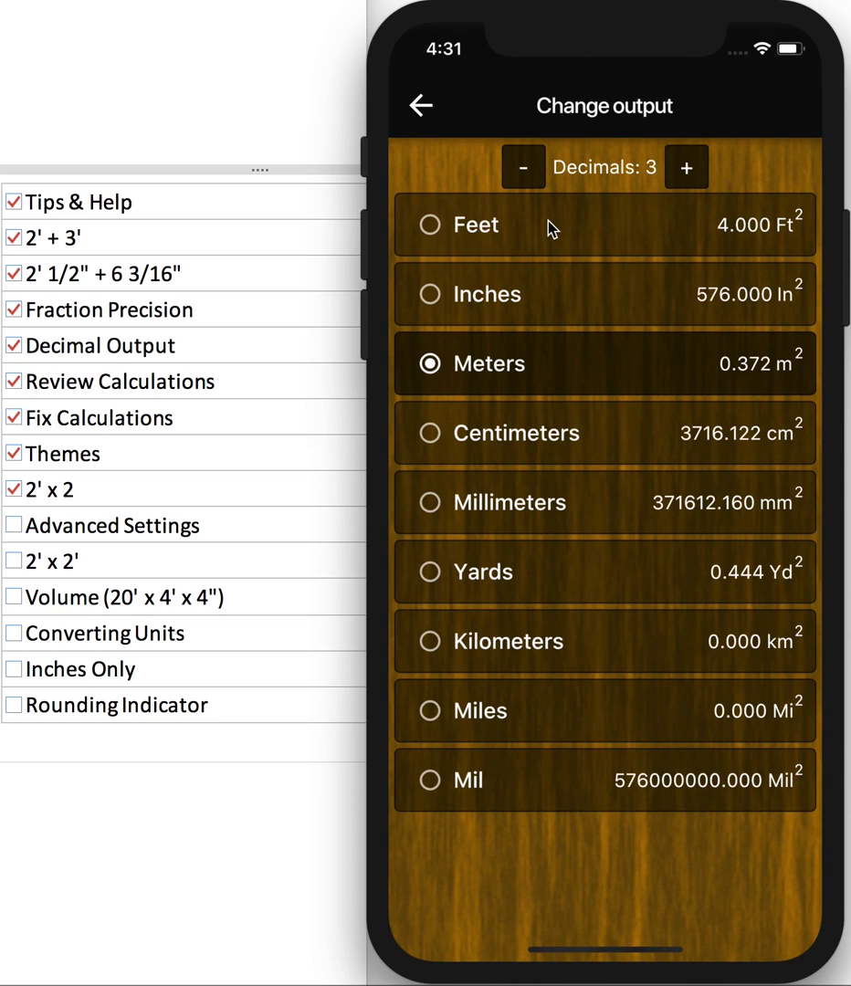
left_click(549, 226)
left_click(419, 115)
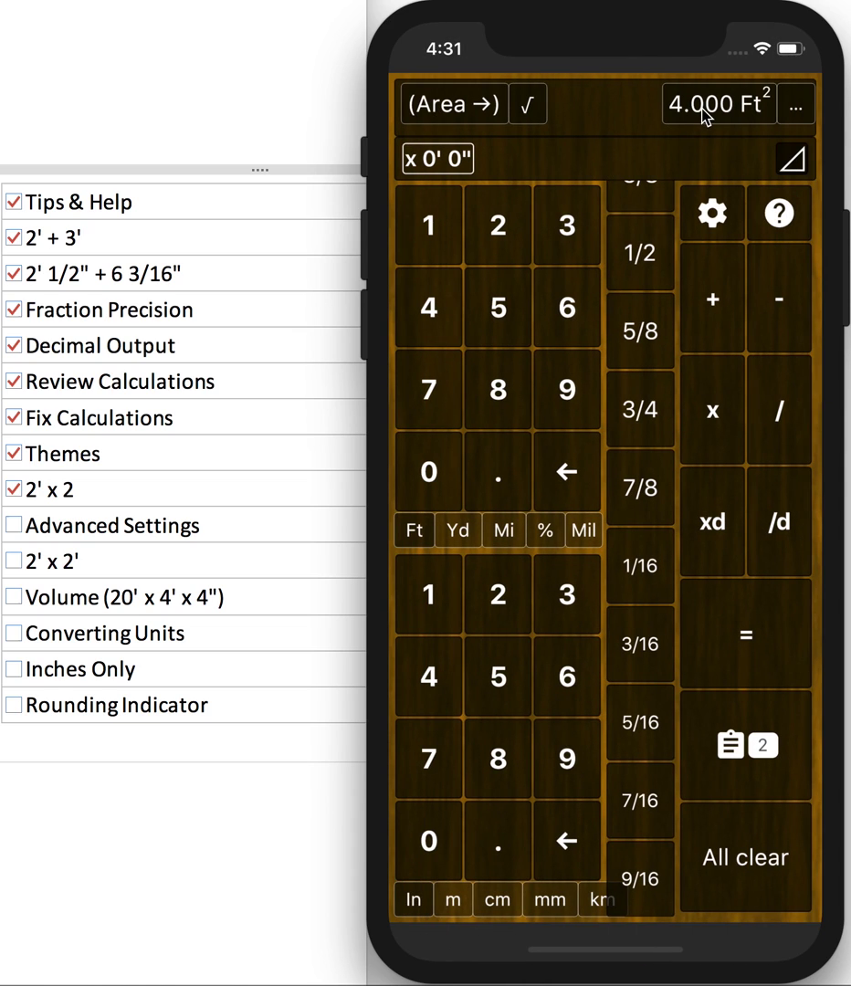
Step: Tick 2' x 2' and Advanced Settings in the checklist, then clear all
left_click(15, 528)
left_click(14, 562)
left_click(14, 526)
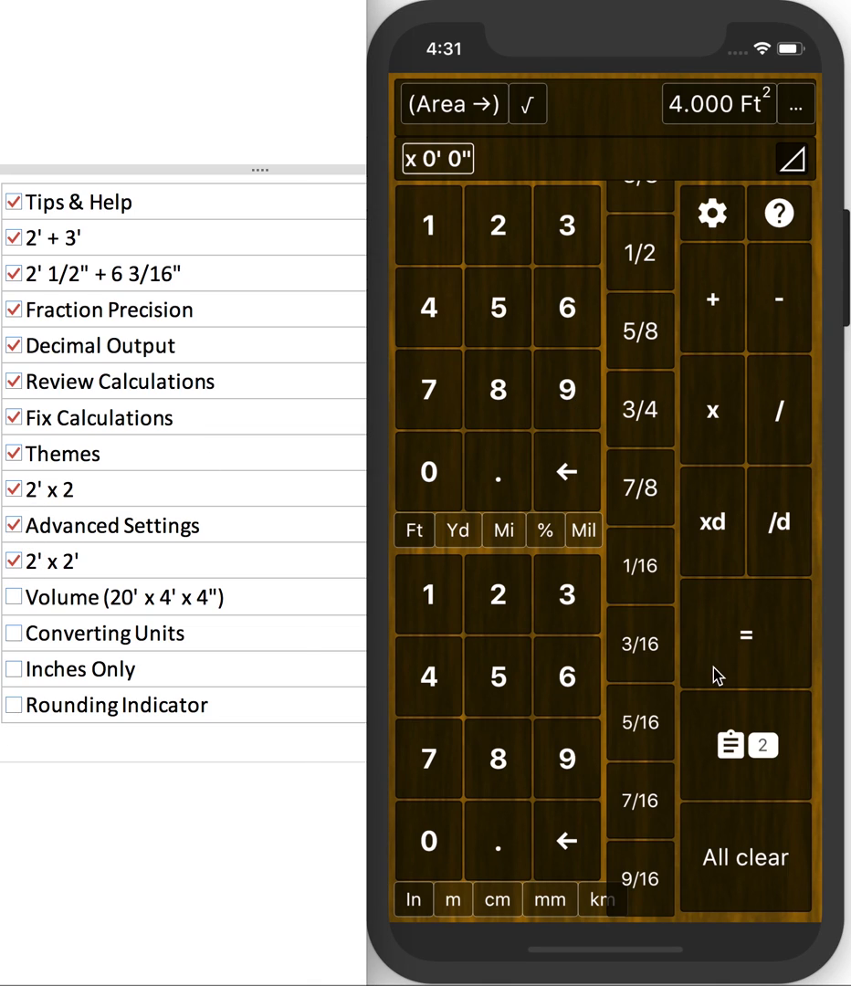
left_click(751, 842)
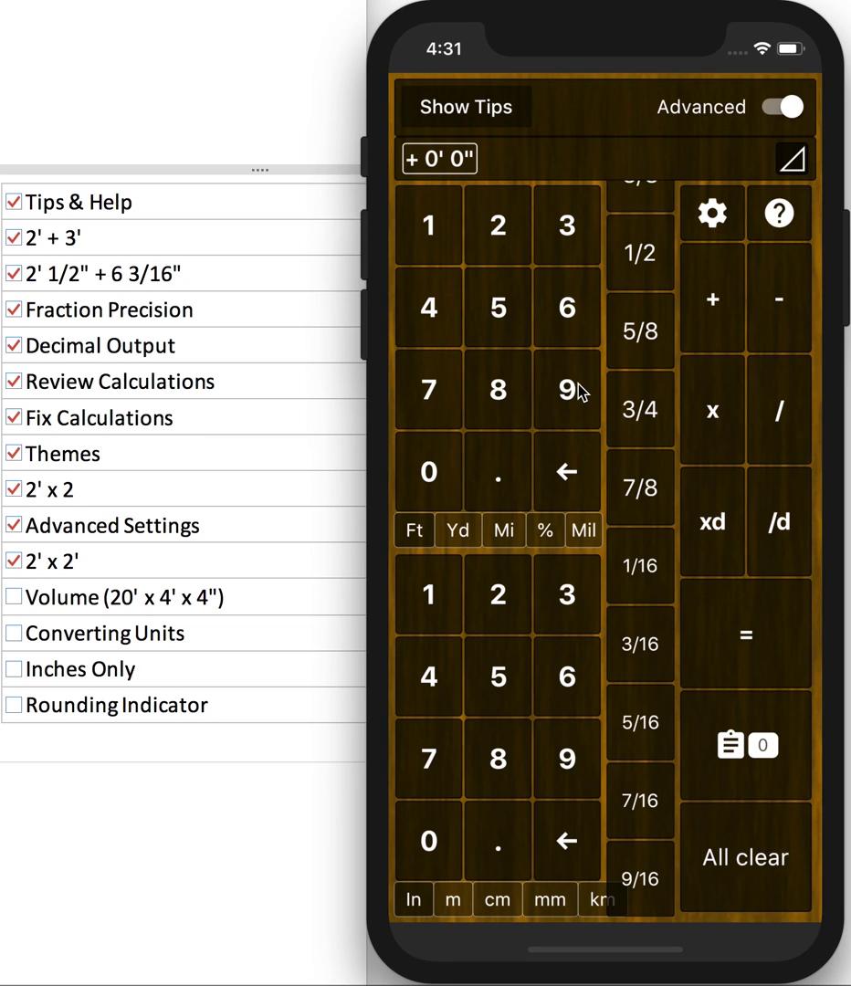
Step: Calculate 20' x 4' x 4" and display the volume as 0.988 Yd³
left_click(513, 232)
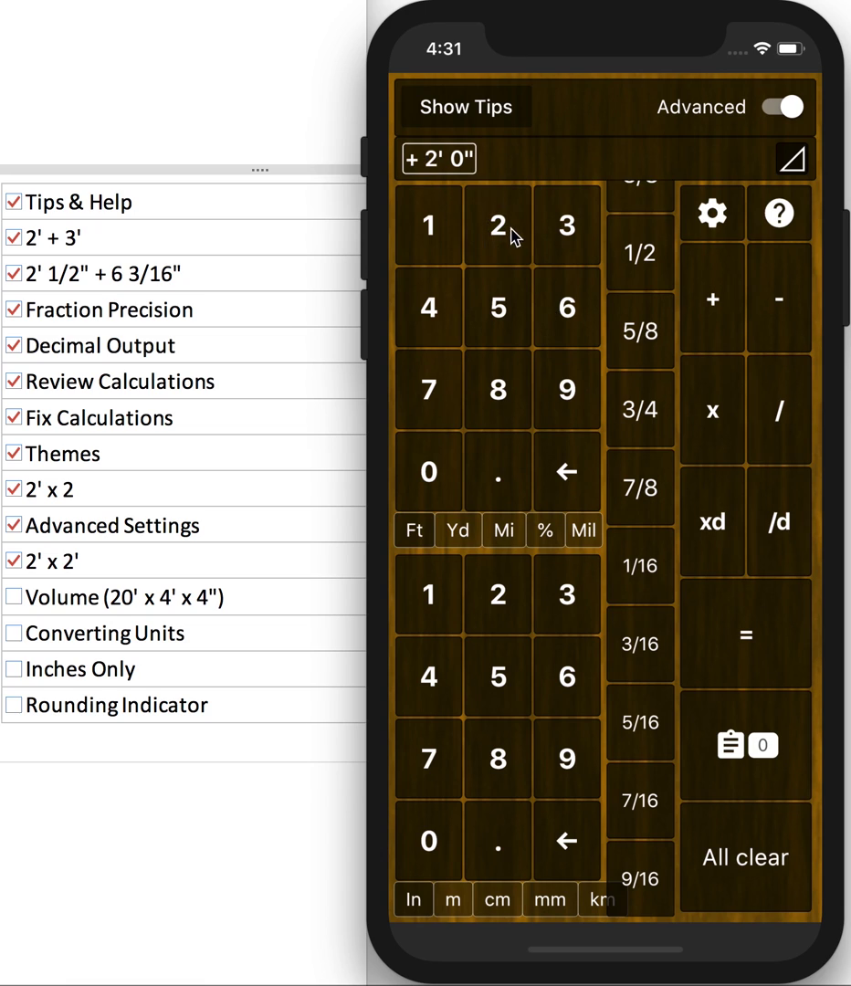
left_click(432, 472)
left_click(736, 507)
left_click(437, 319)
left_click(708, 520)
left_click(440, 683)
left_click(741, 622)
left_click(691, 94)
left_click(512, 593)
left_click(419, 107)
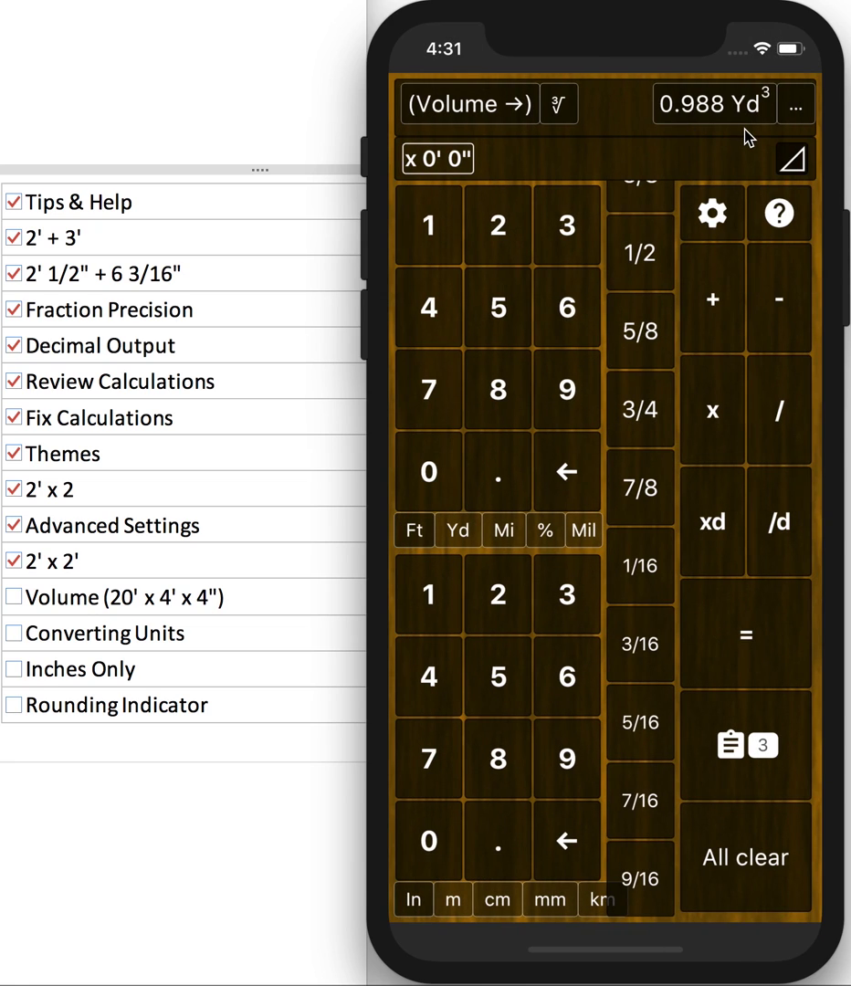
Step: Tick Volume in the checklist, clear all, and switch entry to centimetres
left_click(22, 602)
left_click(12, 597)
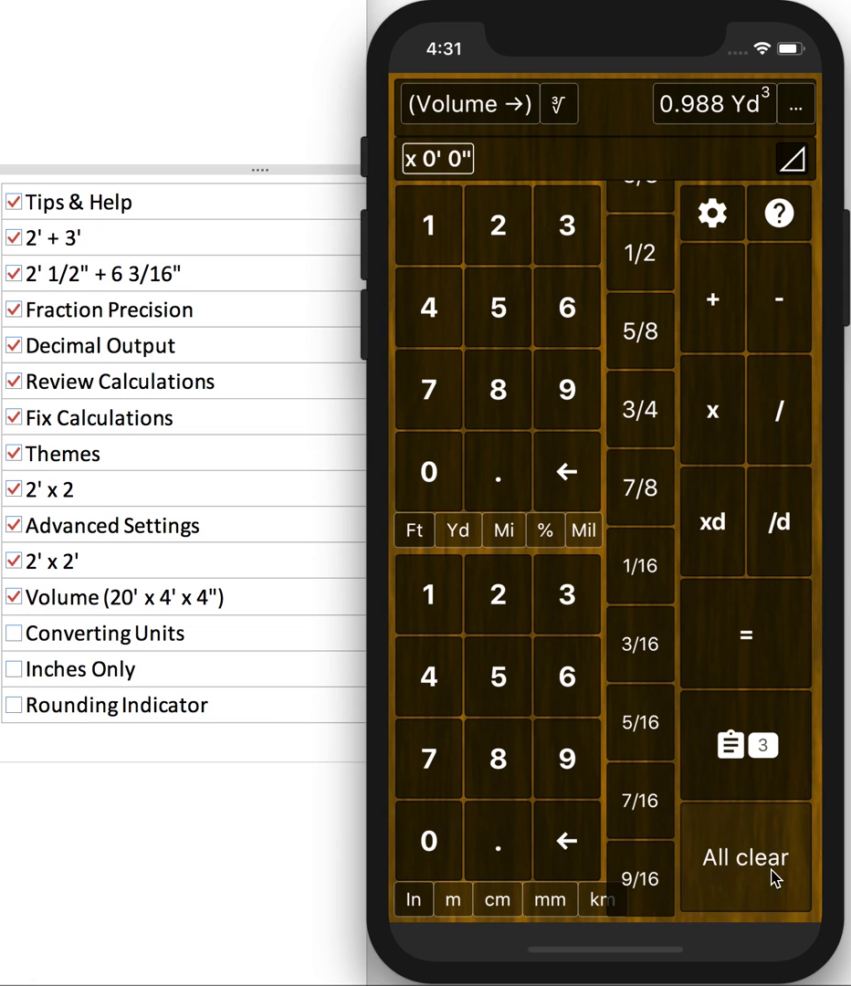
left_click(769, 845)
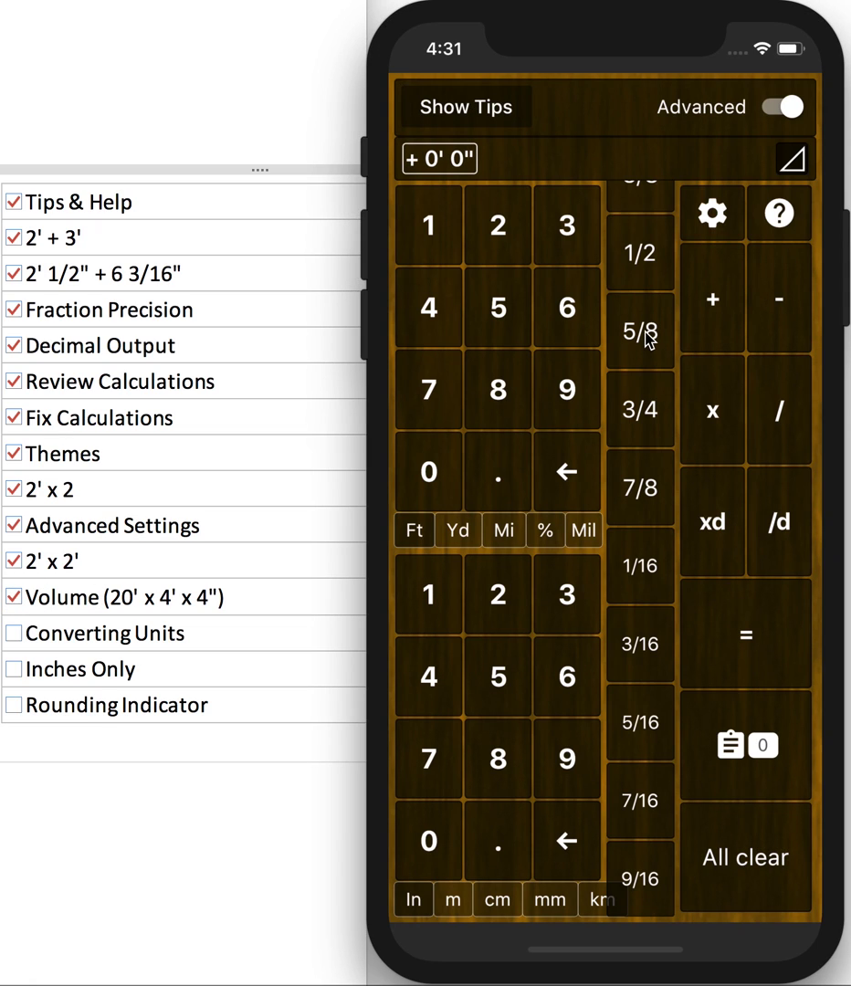
left_click(482, 899)
Step: Enter 173 cm and convert it to 5' 8 1/8"
left_click(431, 598)
left_click(436, 754)
left_click(567, 615)
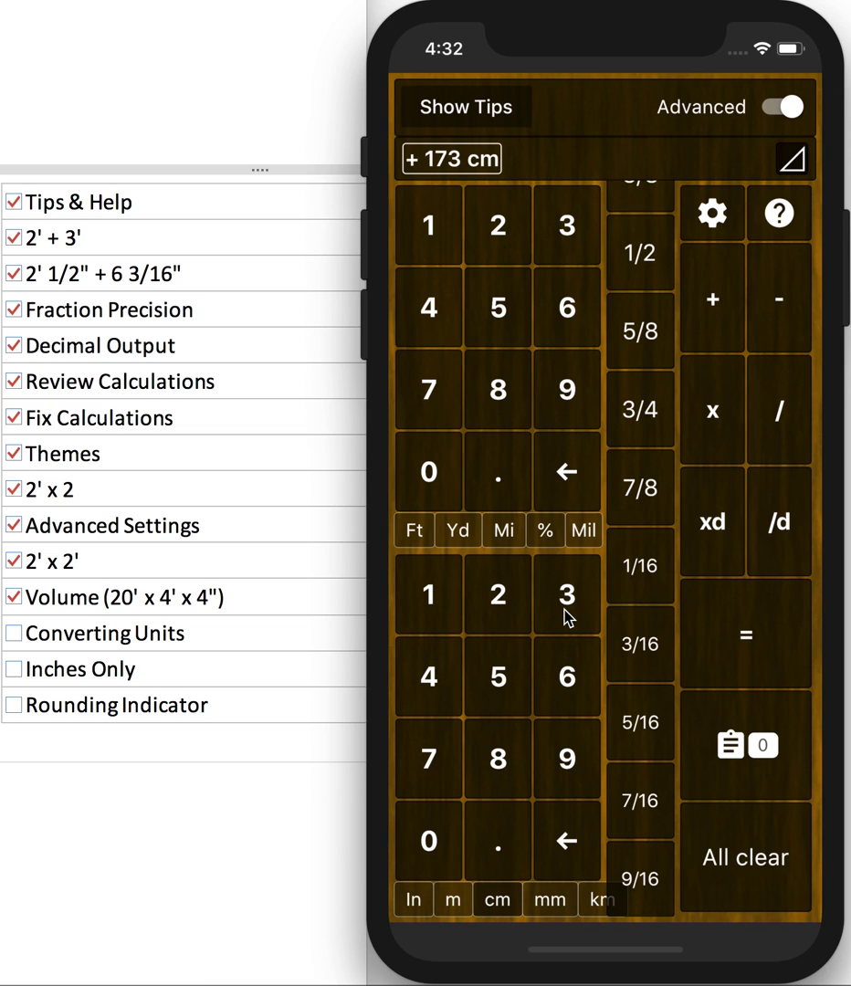
left_click(742, 631)
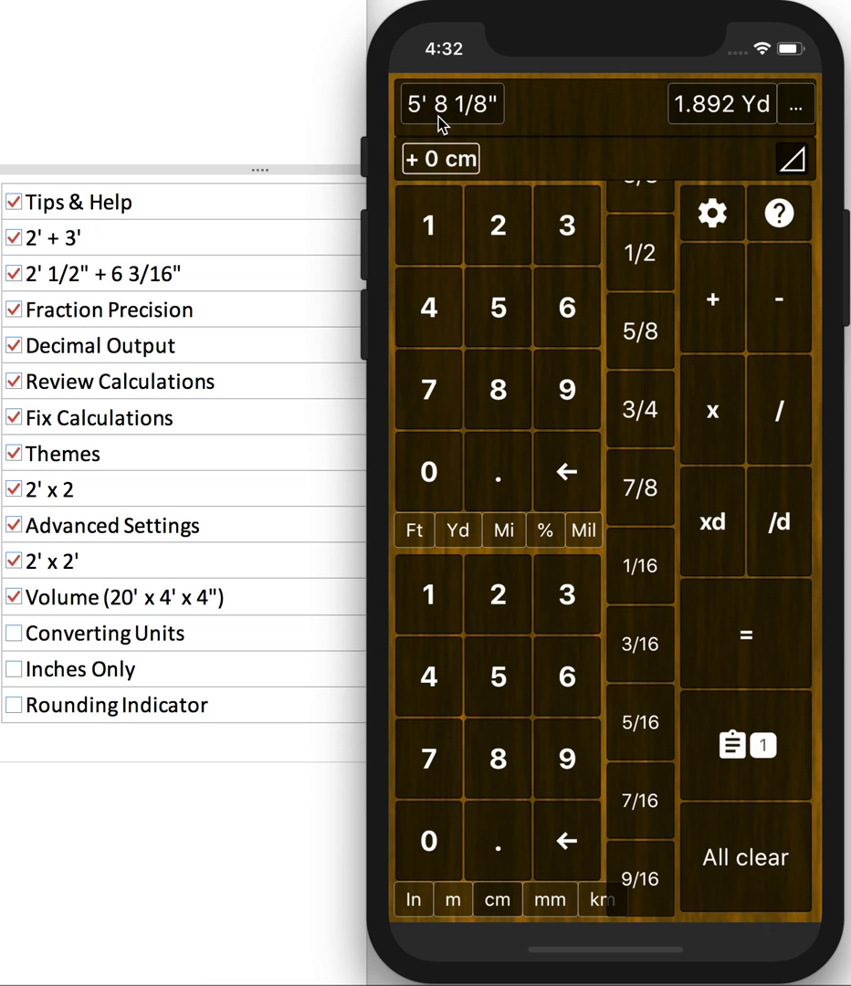
Step: Show the second result in inches (68.110 In) and tick Converting Units
left_click(695, 109)
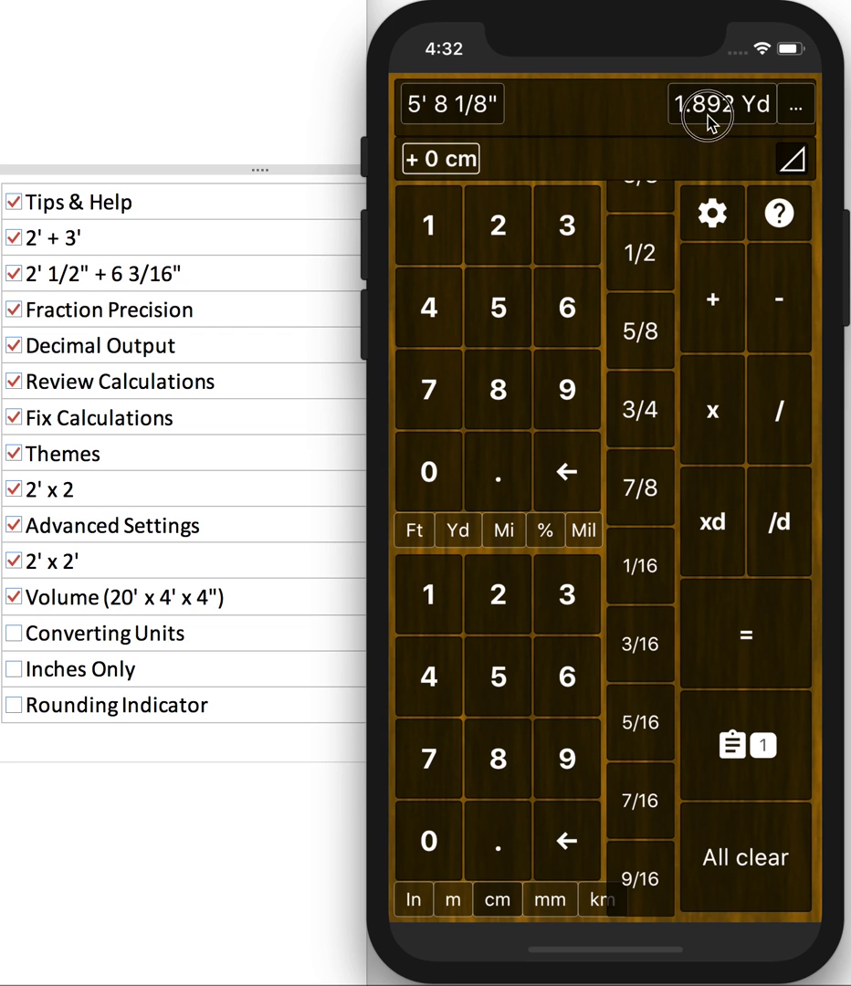
left_click_drag(664, 264, 665, 326)
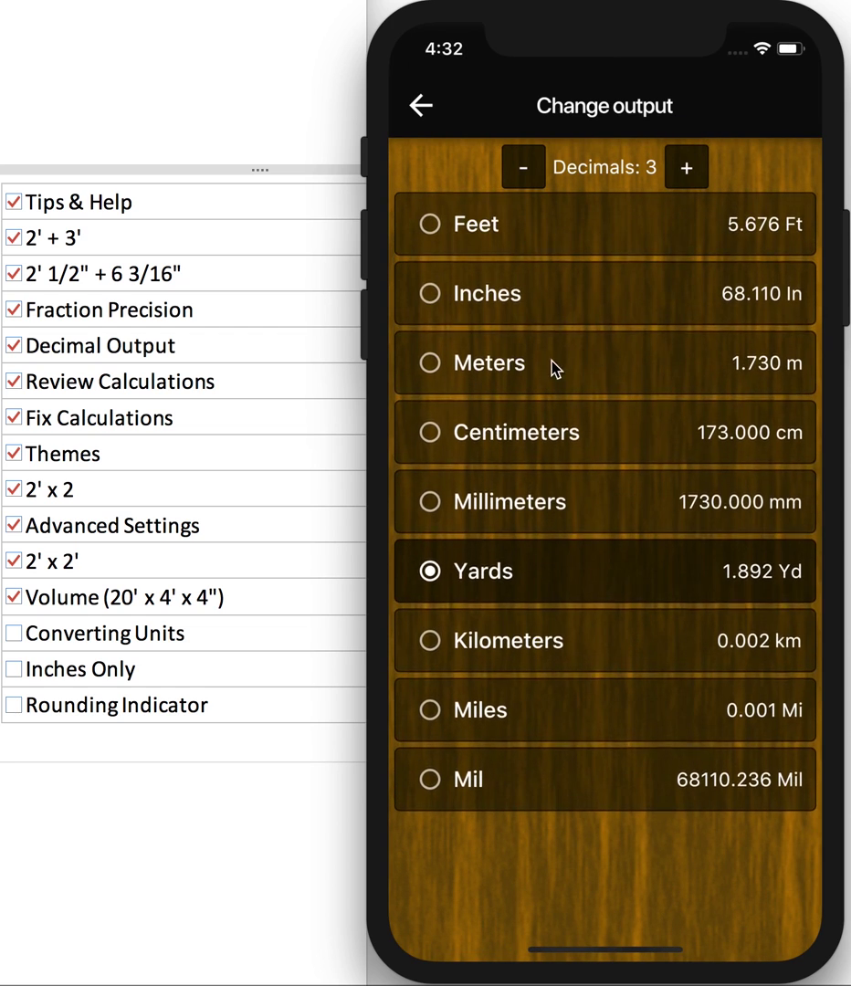
left_click(493, 274)
left_click(423, 106)
left_click(14, 634)
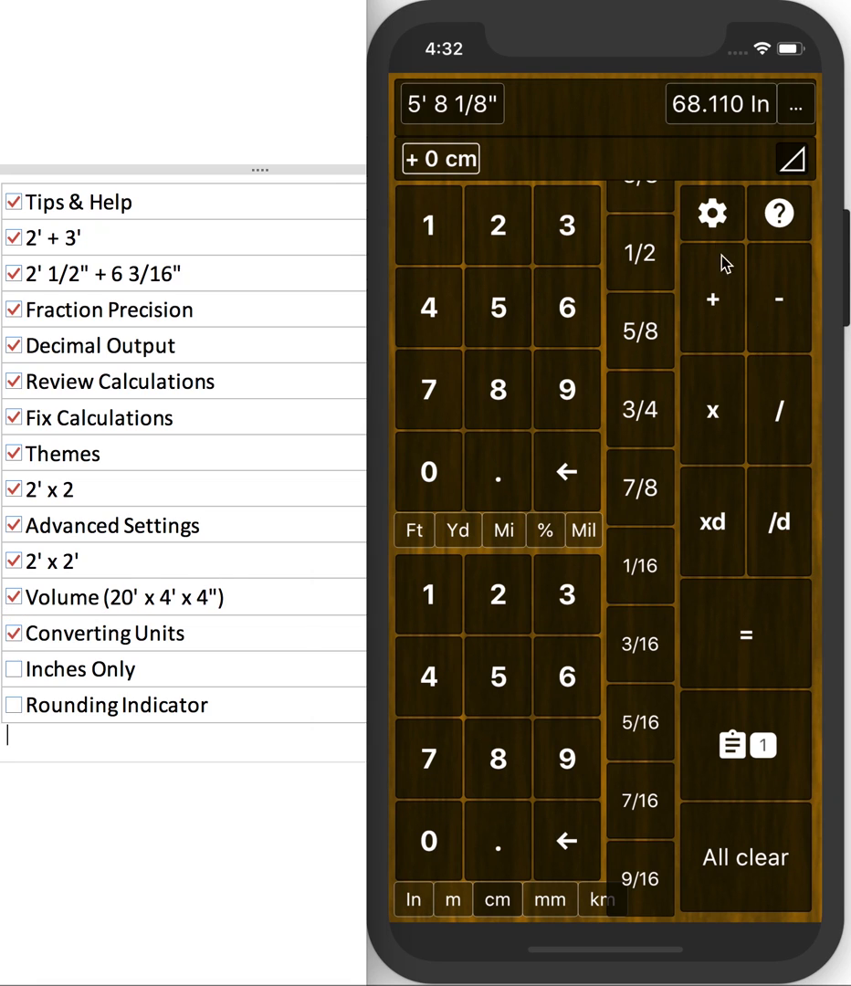
Step: Review the calculator settings and turn on the rounding indicator
left_click(717, 224)
scroll(664, 395, "down", 3)
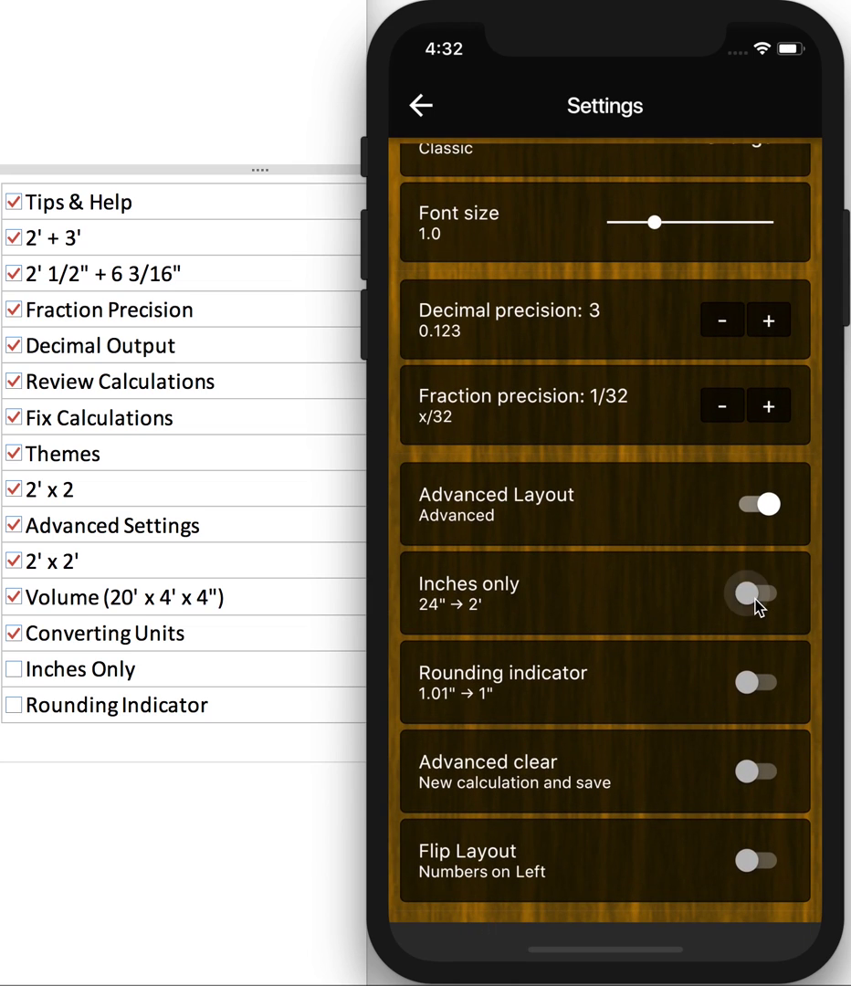
left_click(424, 110)
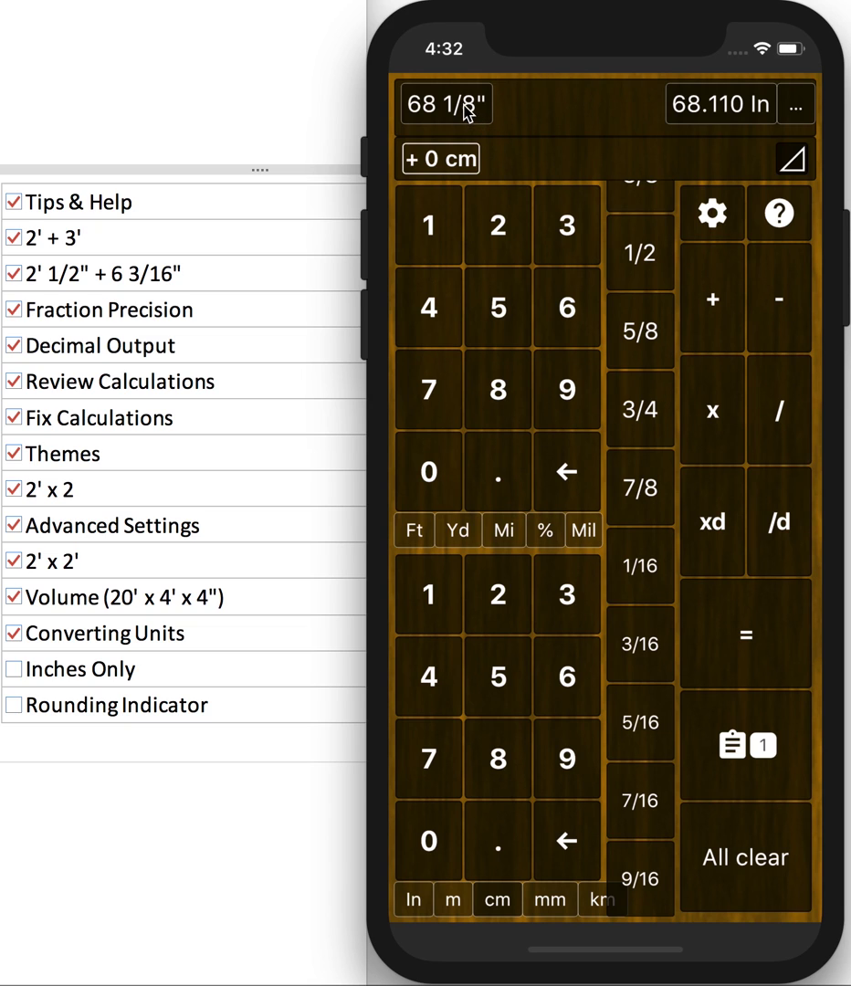
left_click(710, 216)
left_click_drag(696, 704, 694, 621)
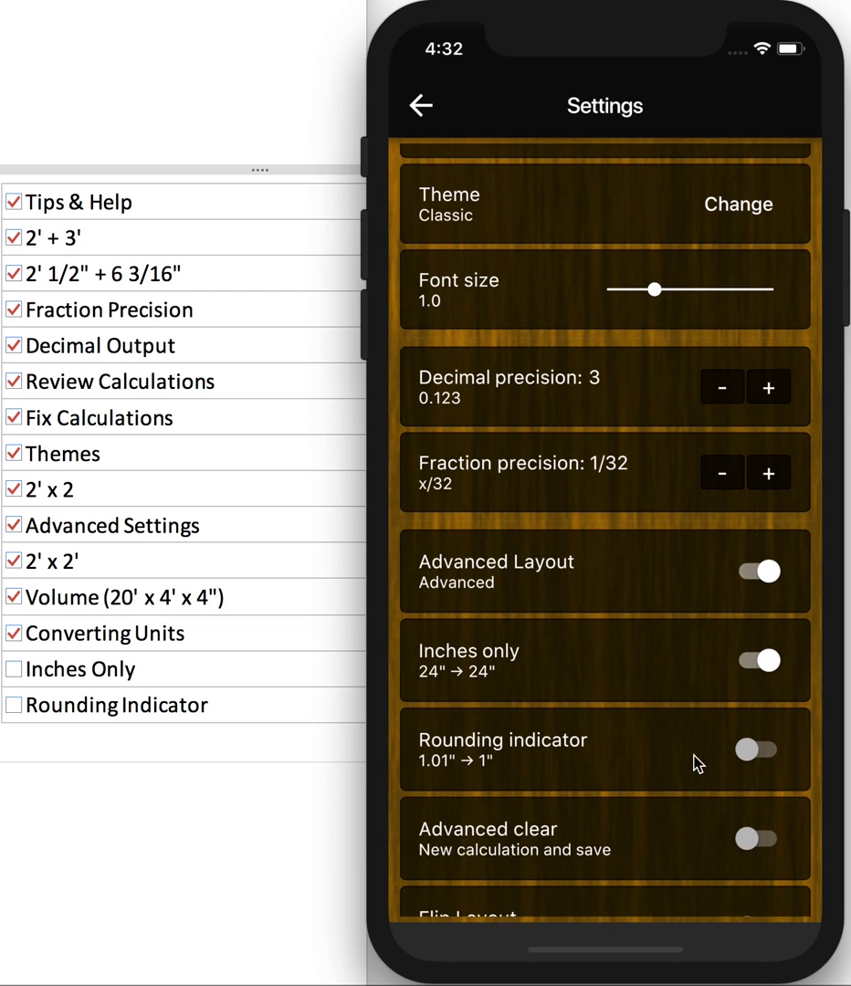
left_click(756, 765)
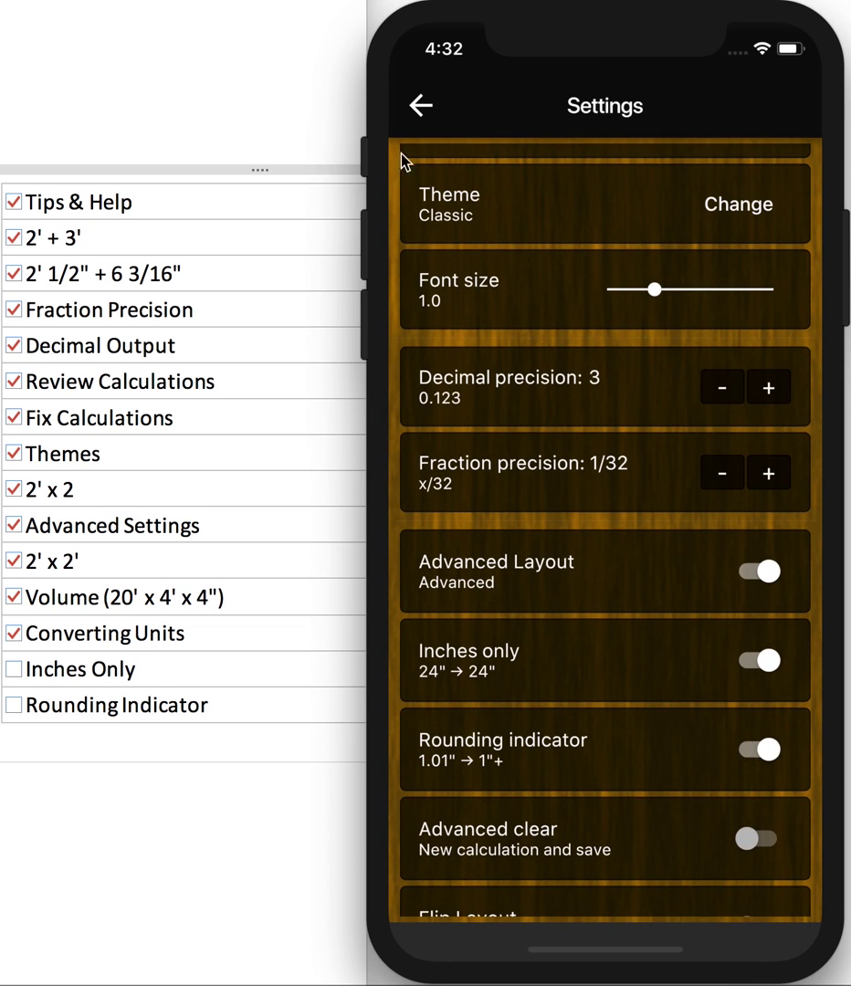
left_click(419, 104)
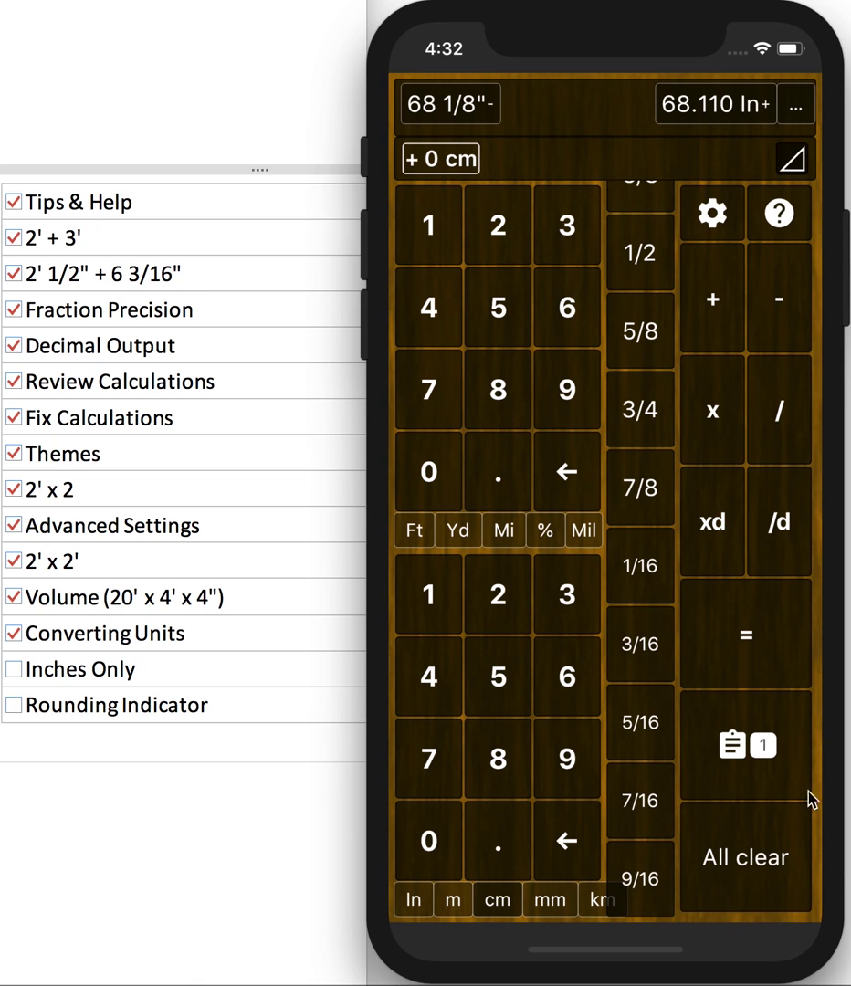
Step: Clear the calculation and tick Inches Only and Rounding Indicator in the checklist
left_click(742, 886)
left_click(13, 705)
left_click(12, 669)
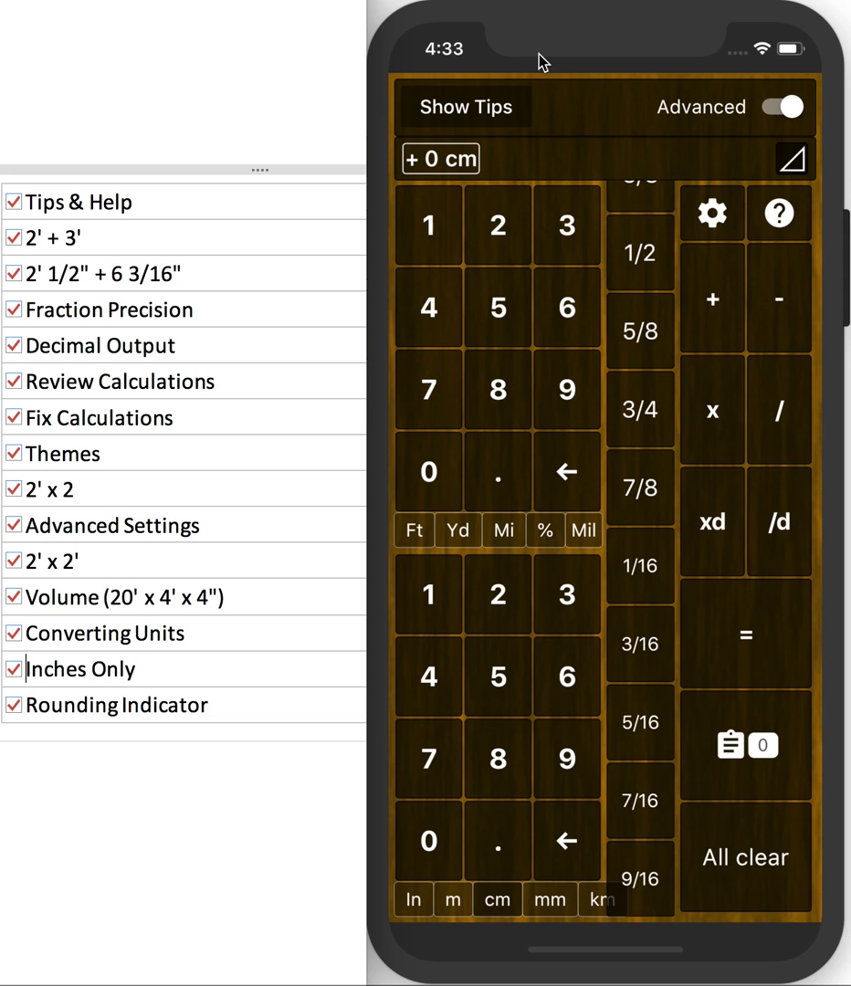
Step: In the right-triangle tool, enter side A as 10' and side B as 2 m
left_click(791, 162)
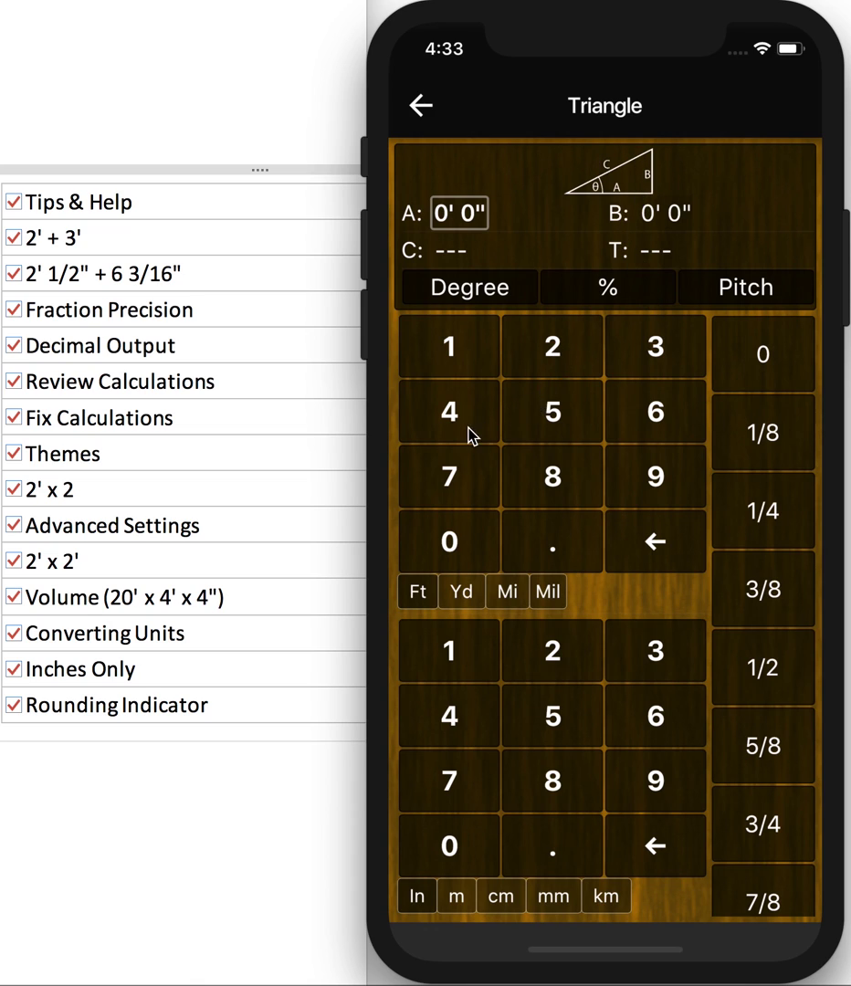
left_click(466, 367)
left_click(455, 541)
left_click(656, 215)
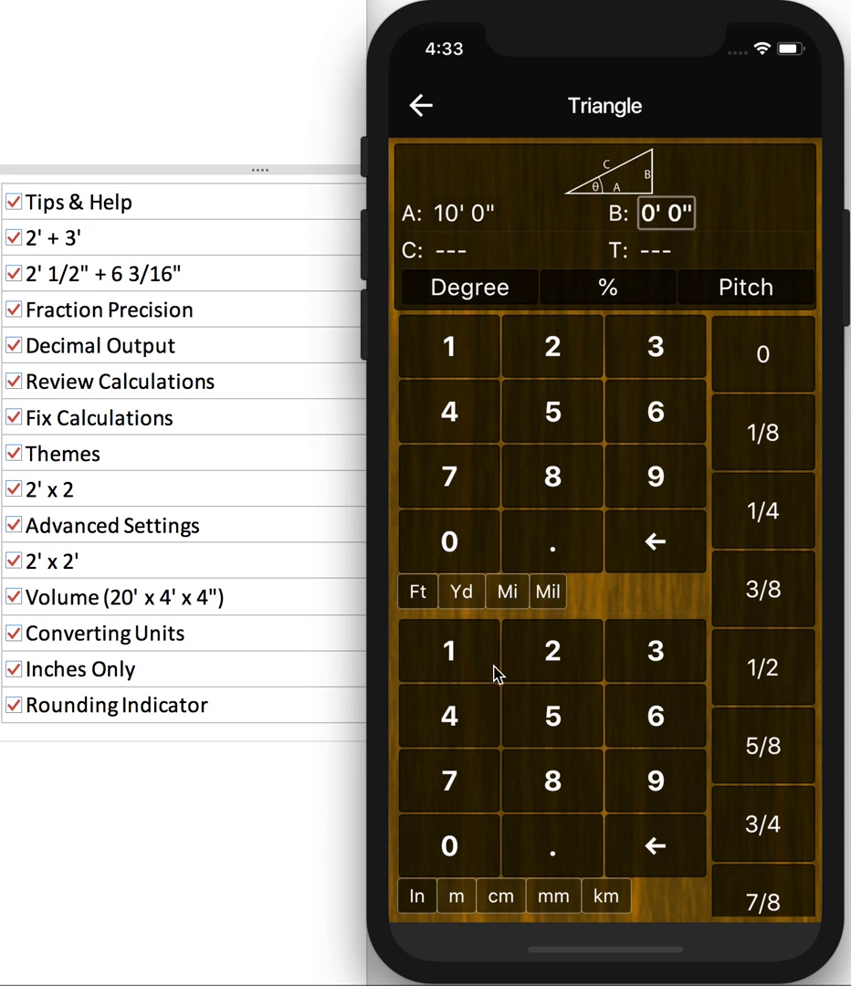
left_click(466, 892)
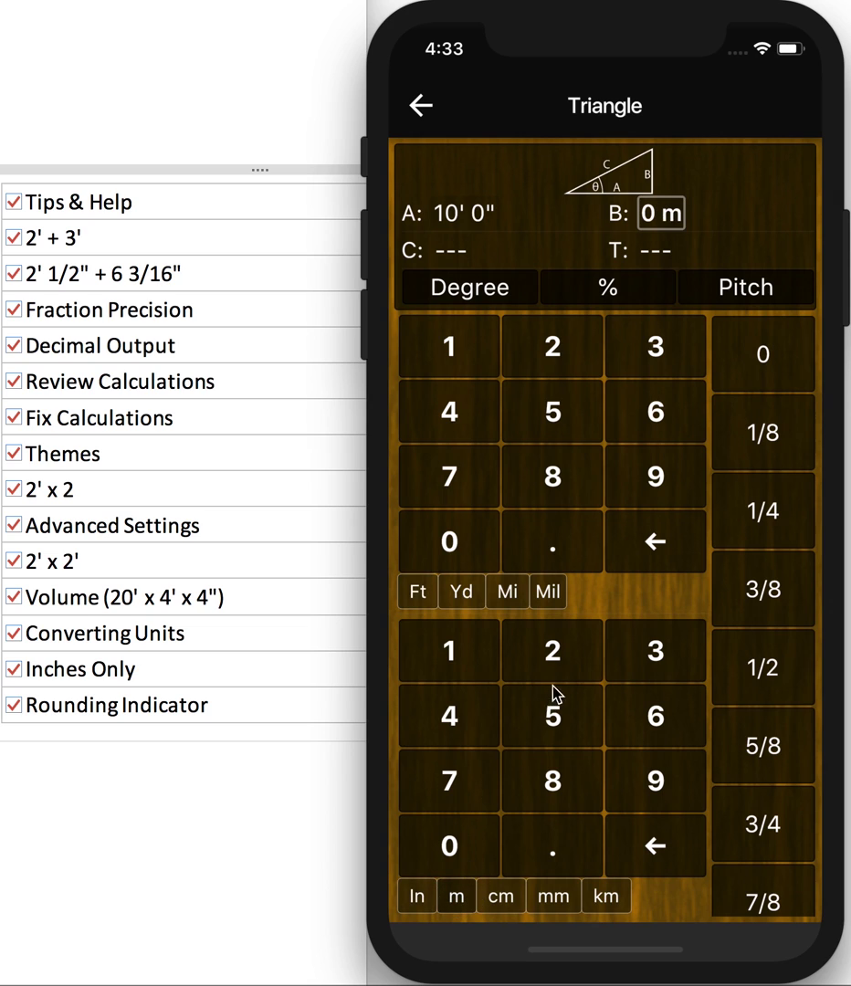
left_click(556, 654)
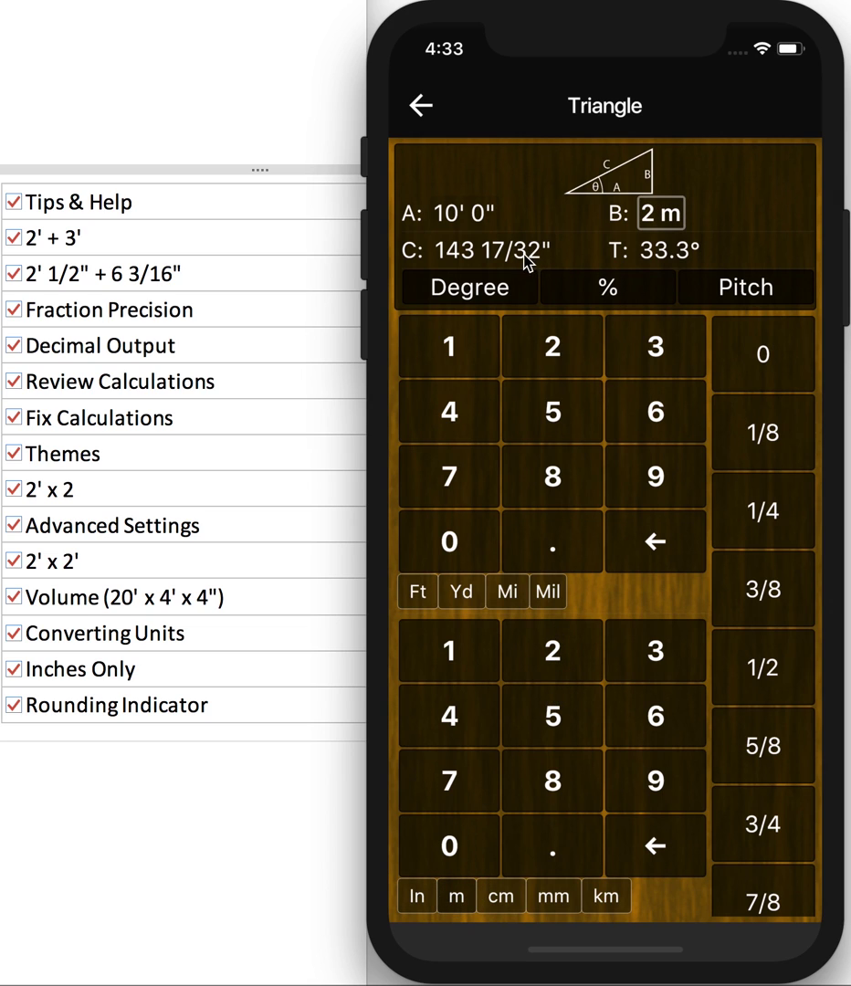
left_click(475, 263)
Step: Turn off the Inches only display in the calculator settings
left_click(423, 107)
left_click(711, 219)
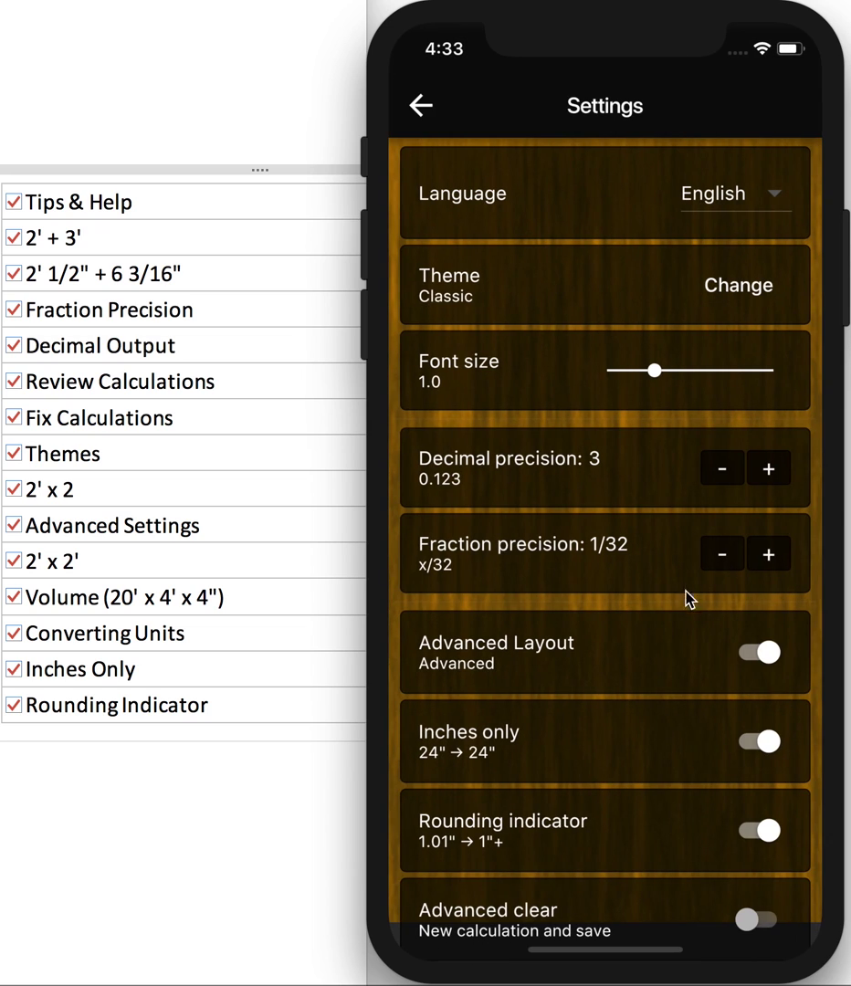
left_click(733, 741)
left_click(419, 105)
Step: Re-enter side A as 10' and side B as 2 m in the triangle tool
left_click(786, 164)
left_click(449, 215)
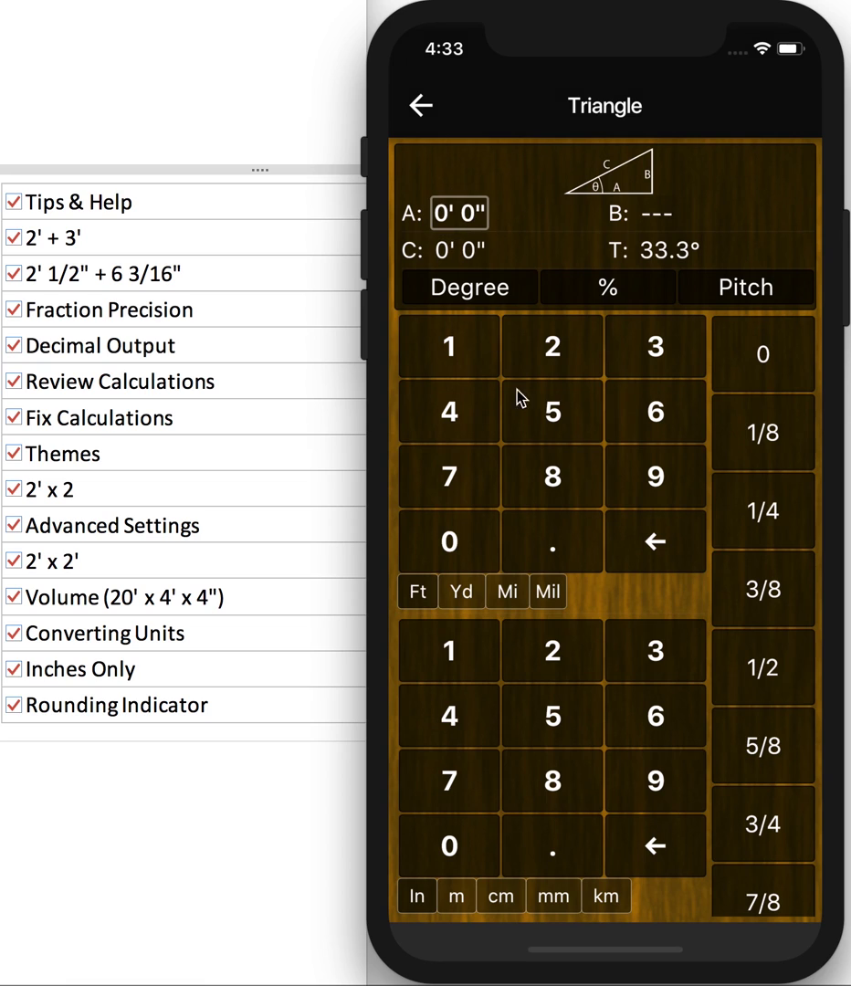
left_click(453, 345)
left_click(450, 538)
left_click(650, 218)
left_click(548, 667)
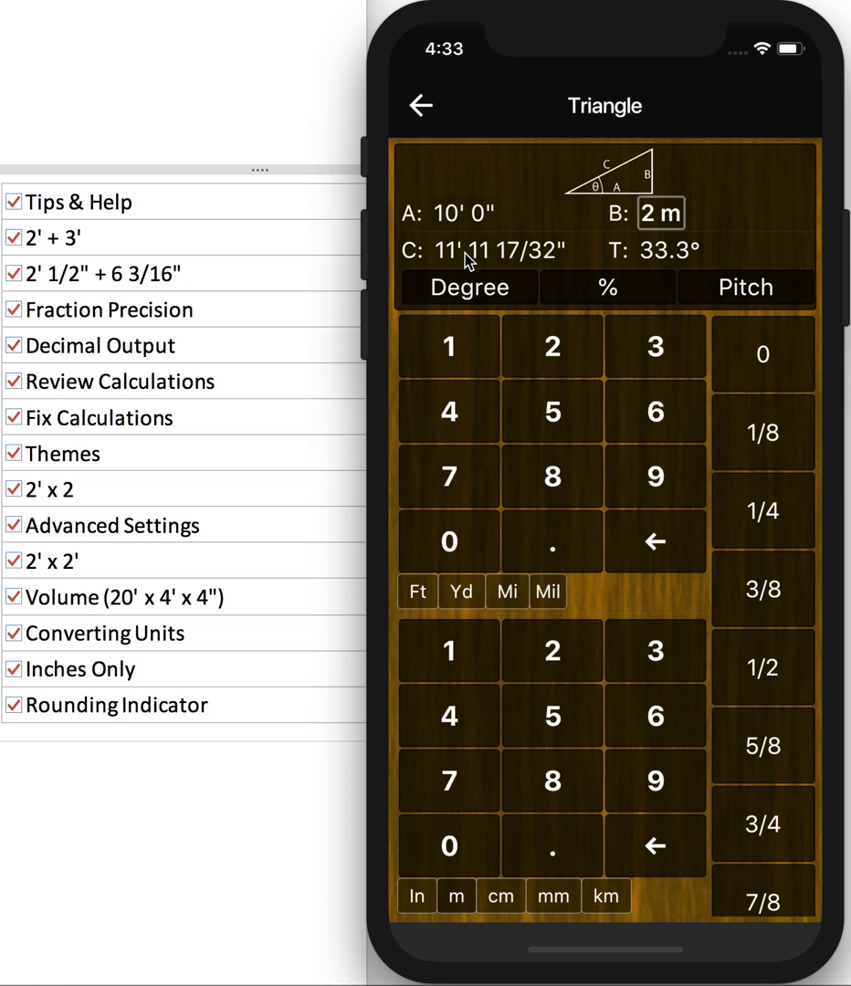
Step: Show the angle as a 4/12 roof pitch, then clear the main calculator
left_click(741, 290)
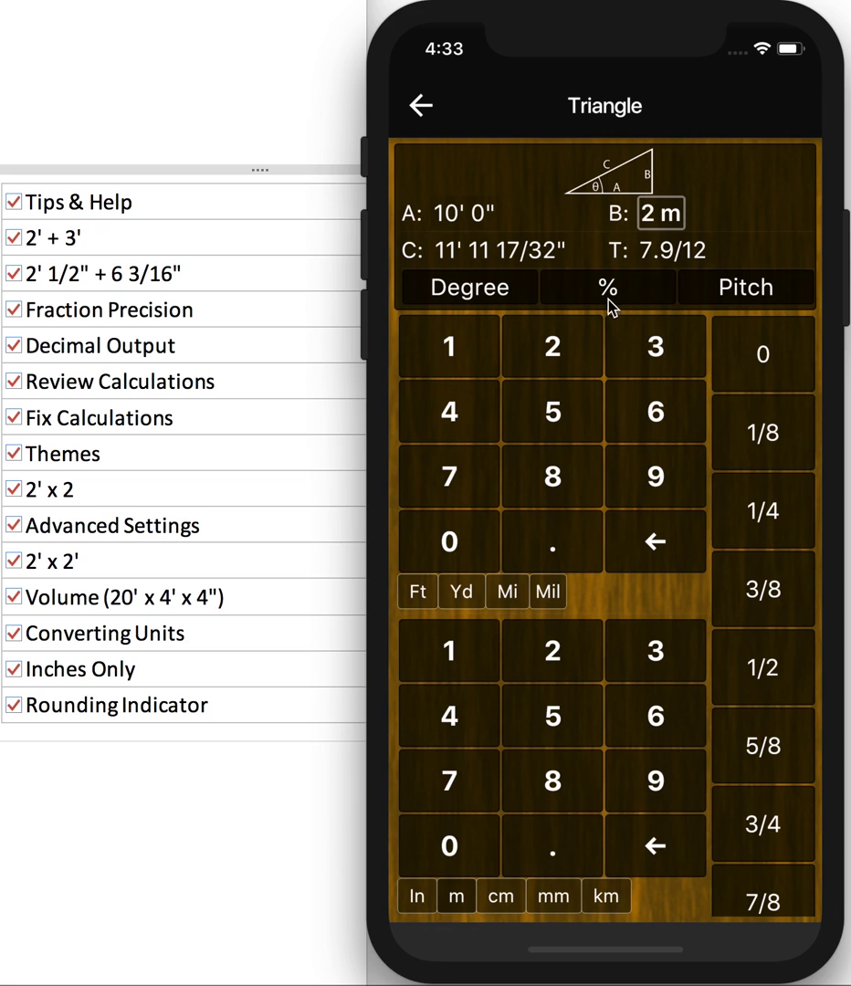
left_click(641, 249)
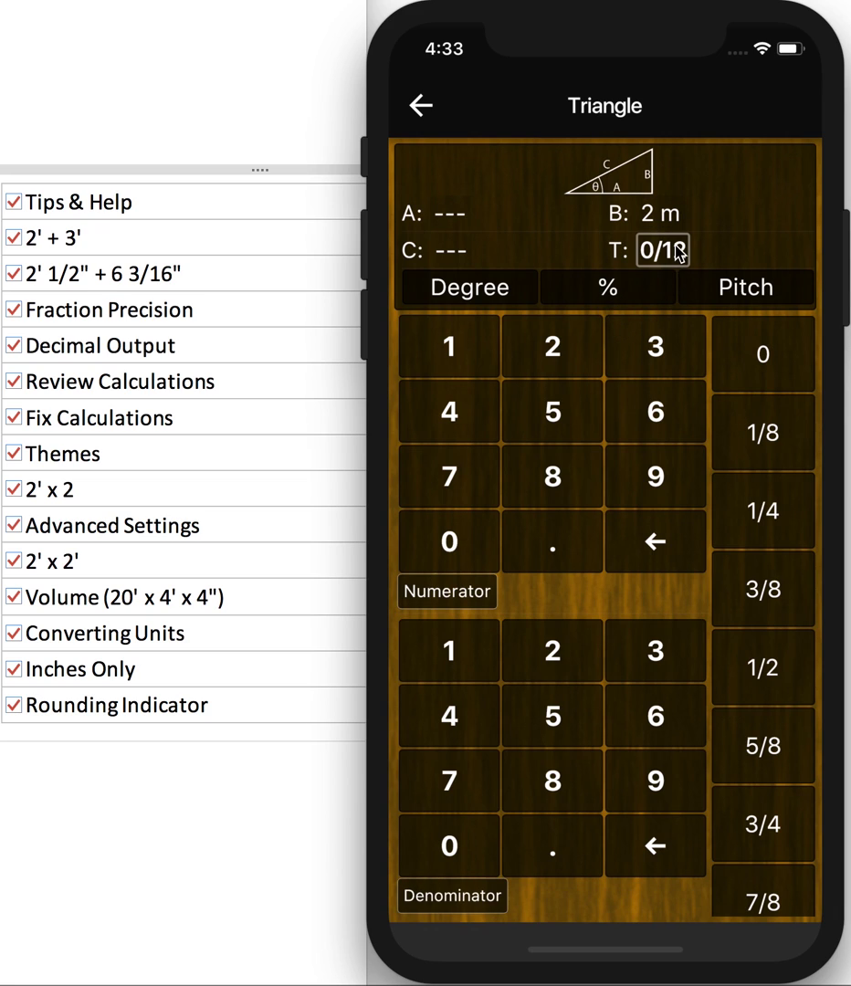
left_click(461, 415)
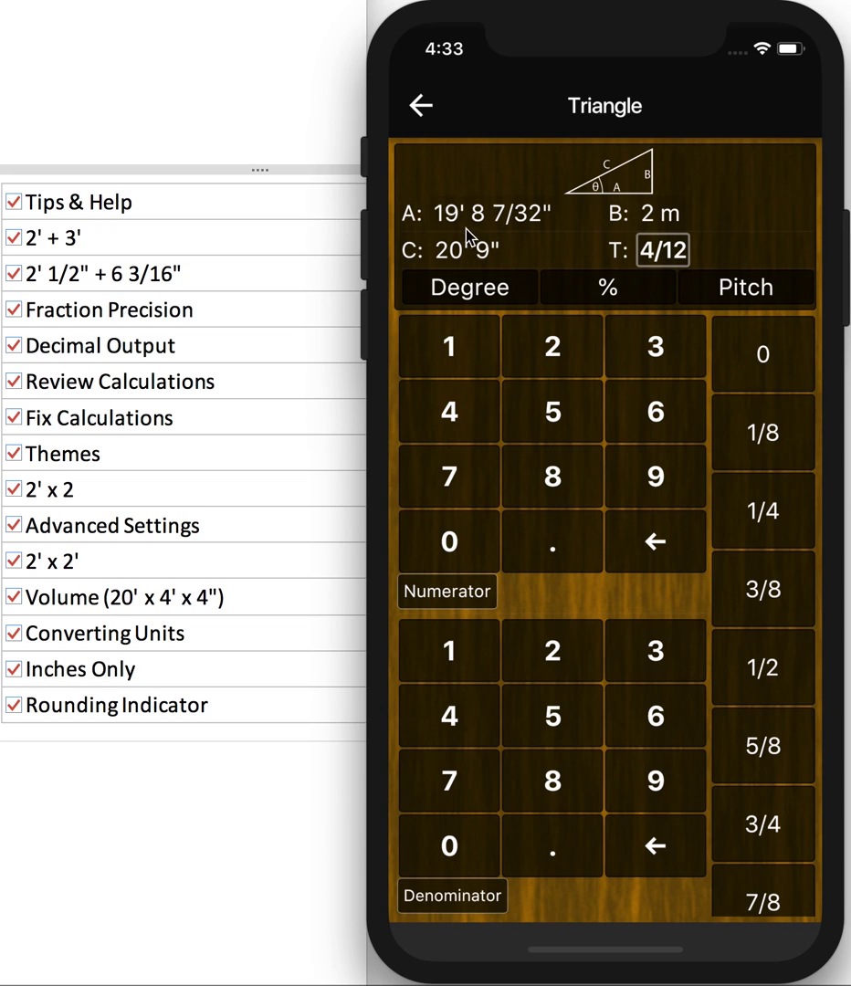
left_click(418, 110)
left_click(745, 872)
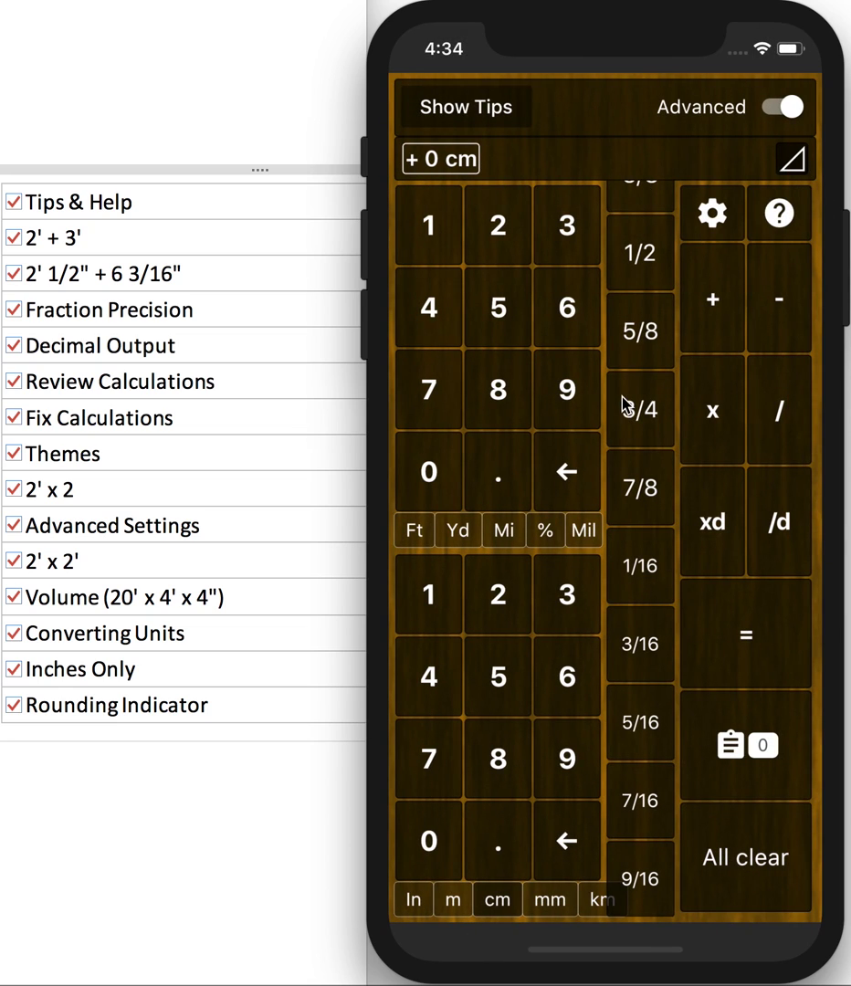
Step: Enter 6 1/4 inches and calculate, saving the 0' 6 1/4" result
left_click(413, 898)
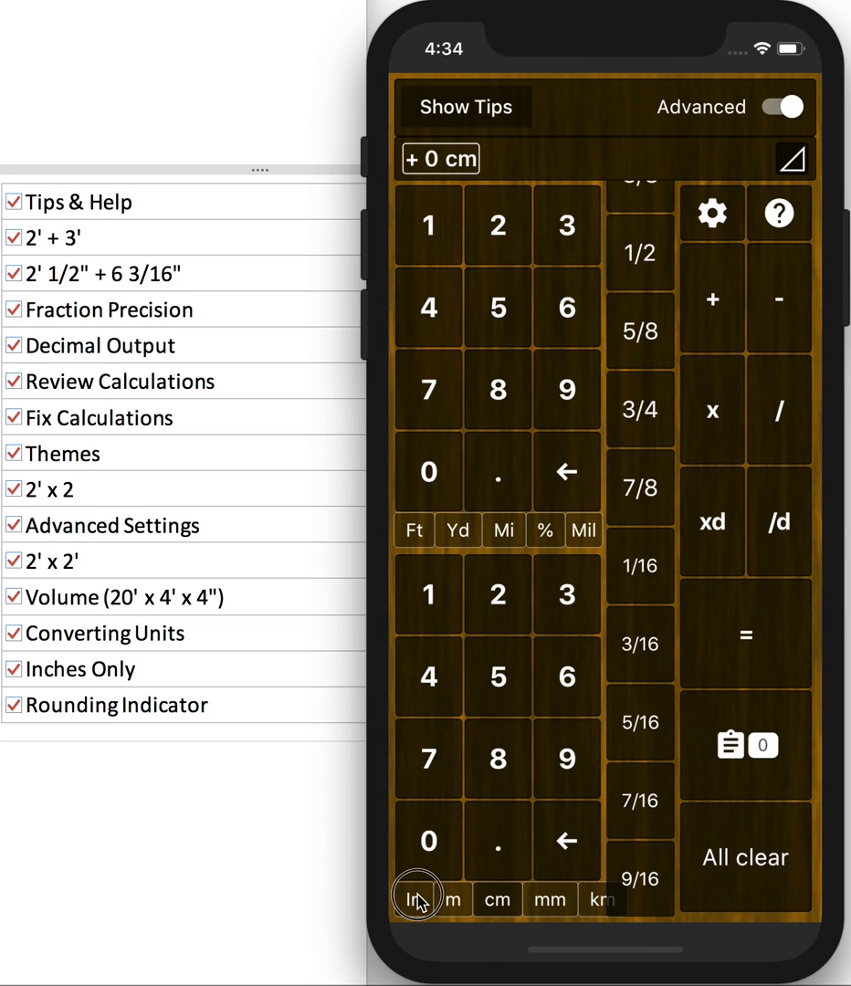
left_click(566, 676)
left_click_drag(637, 280, 639, 577)
left_click(657, 399)
left_click(733, 623)
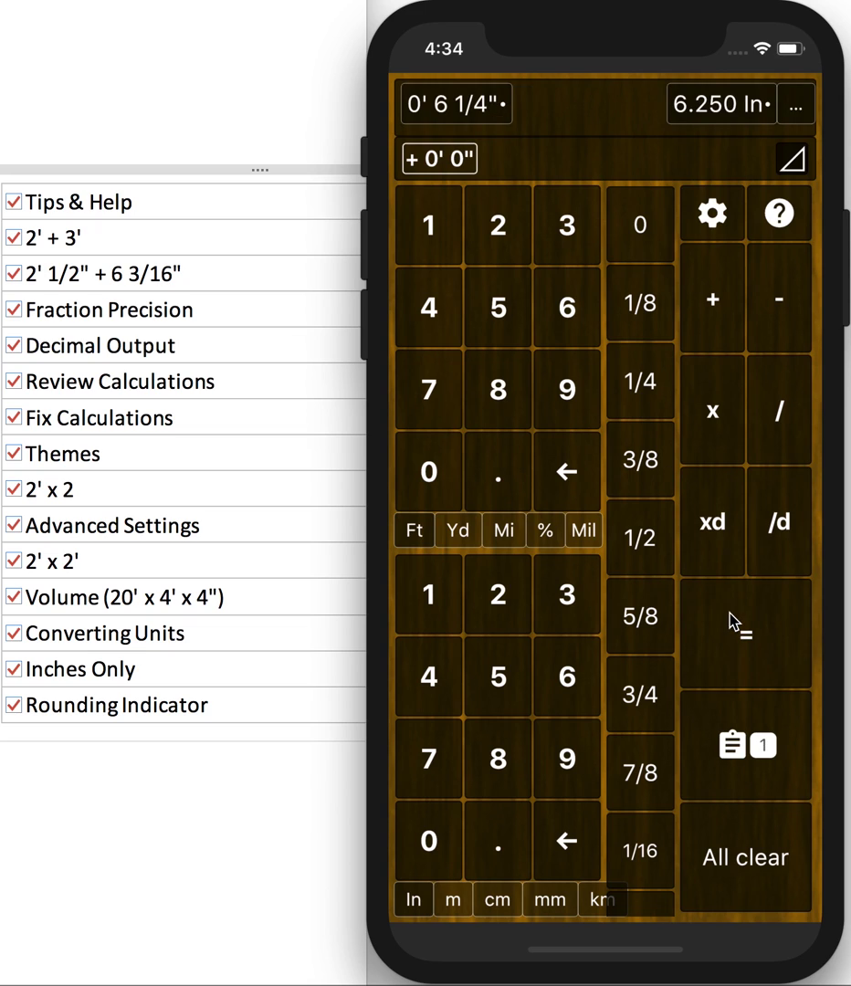
Step: Scroll through the series of multiples of 6 1/4"
left_click(793, 115)
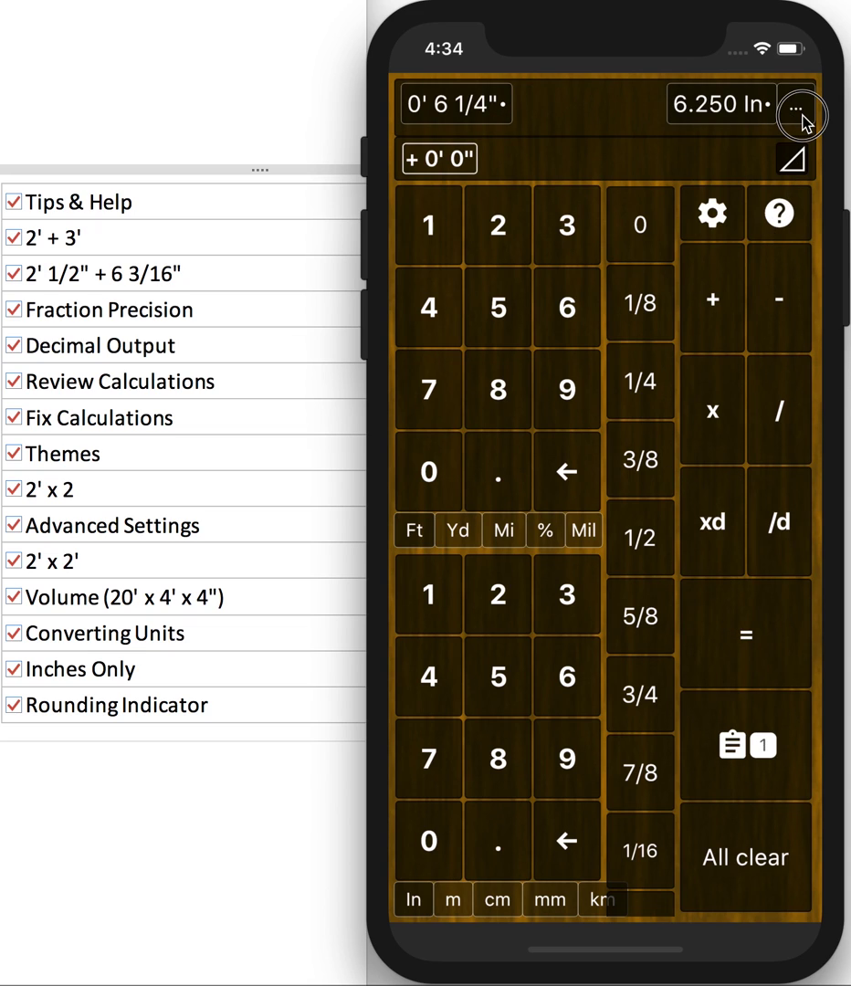
left_click_drag(677, 364, 685, 294)
left_click_drag(652, 378, 619, 274)
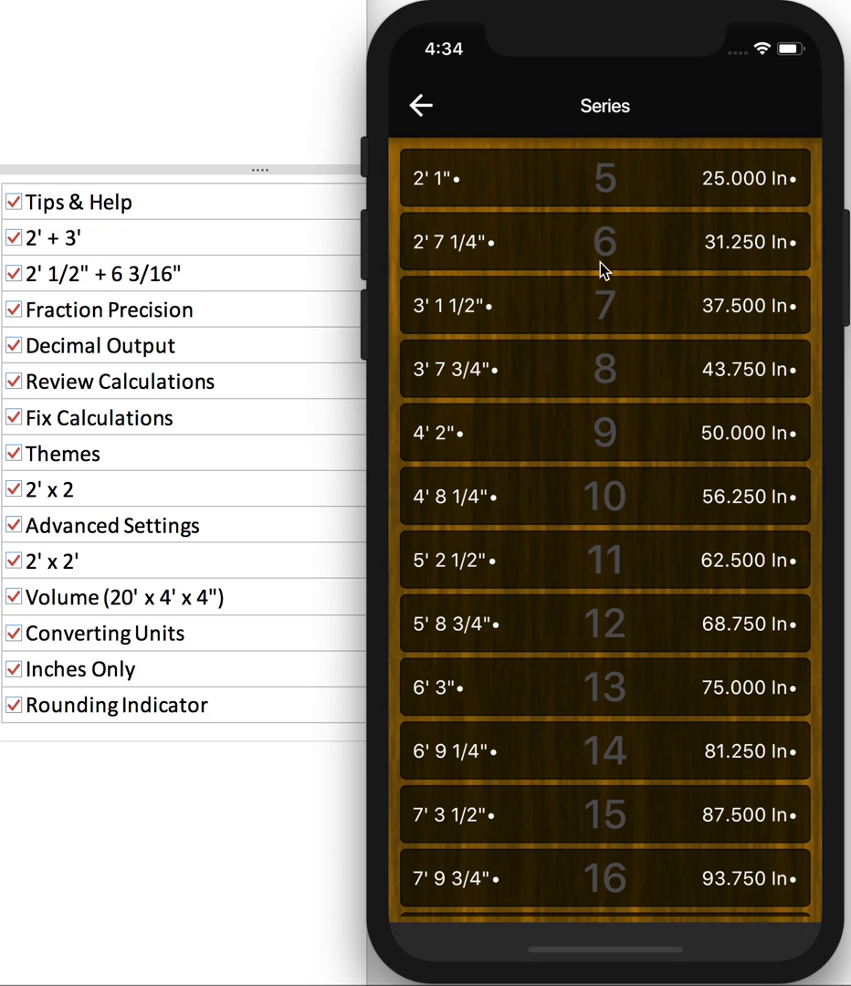
left_click(421, 105)
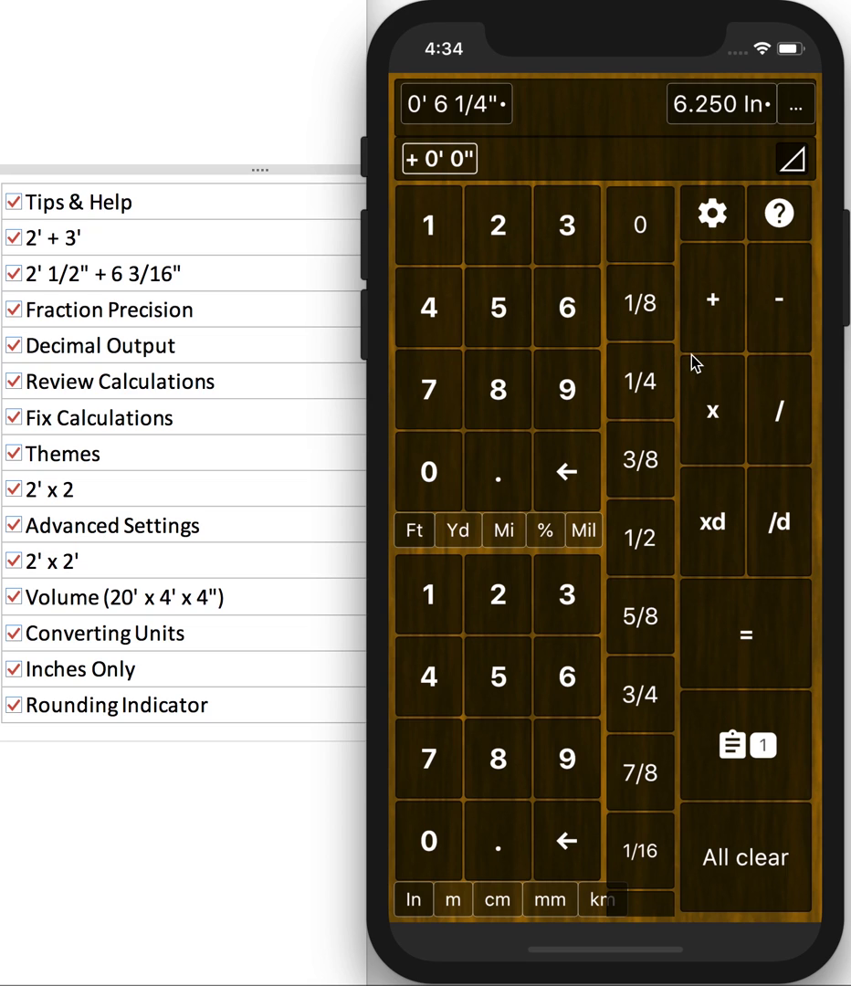
left_click(767, 222)
Step: Browse the Examples, New features and Layout help sections
left_click(605, 404)
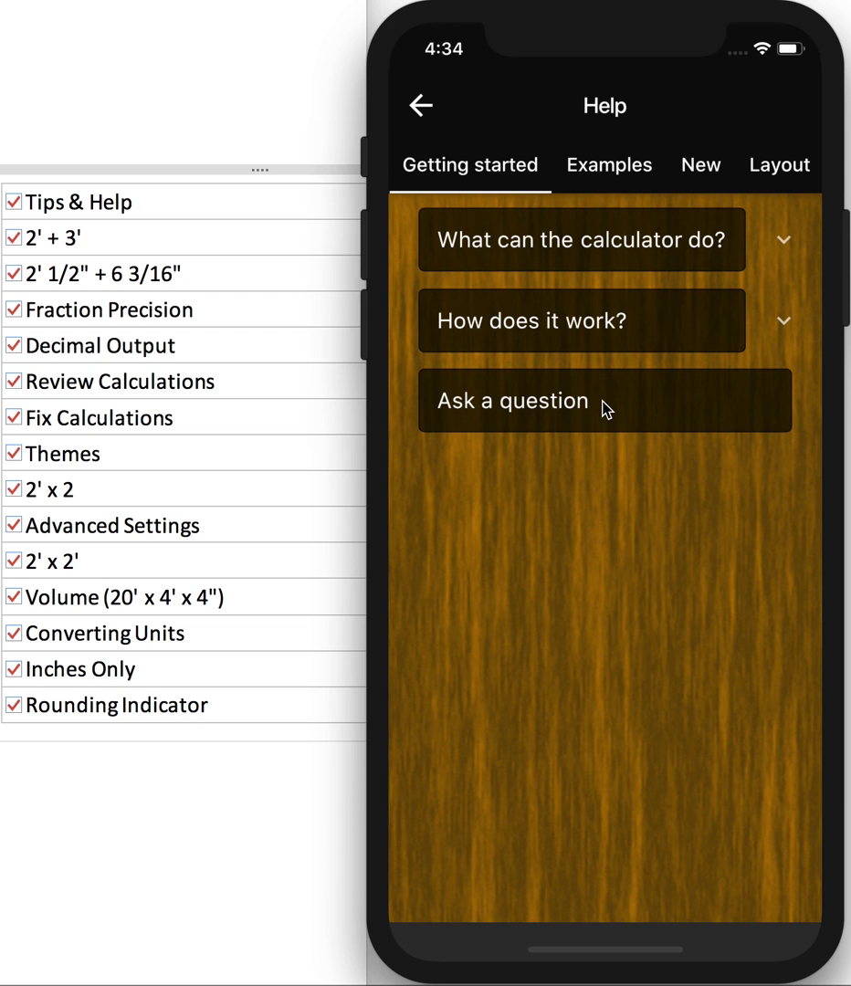
left_click(630, 167)
left_click(692, 167)
left_click(717, 172)
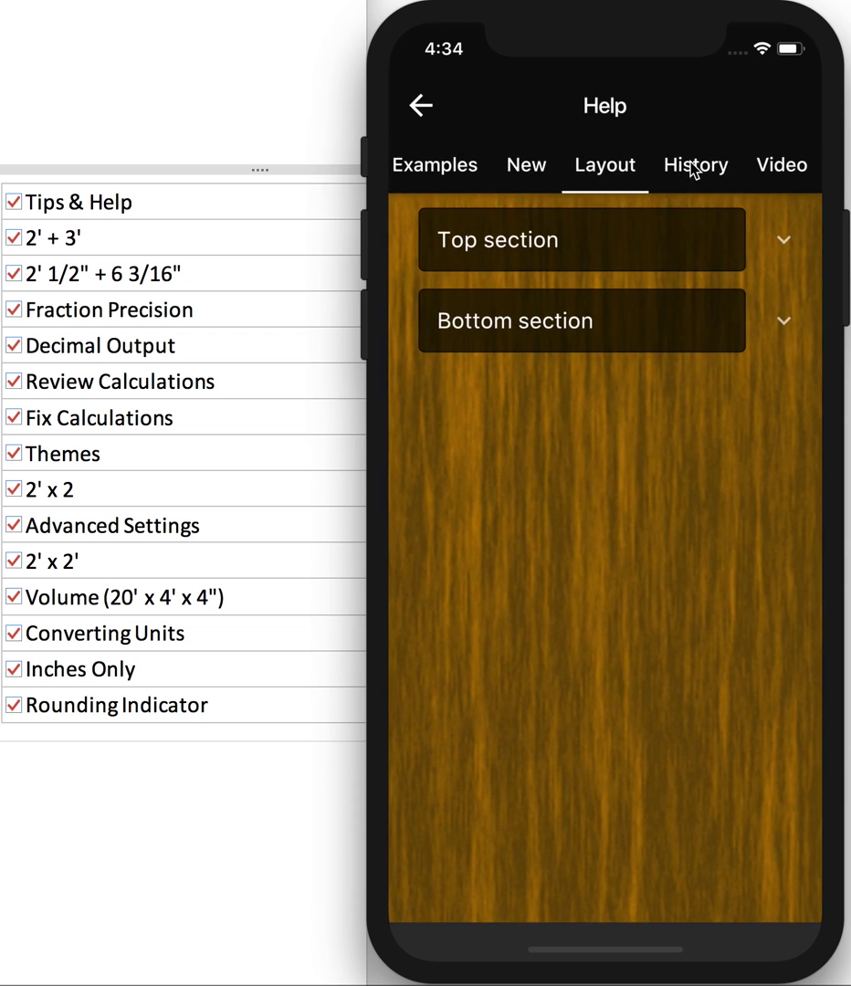
left_click(425, 106)
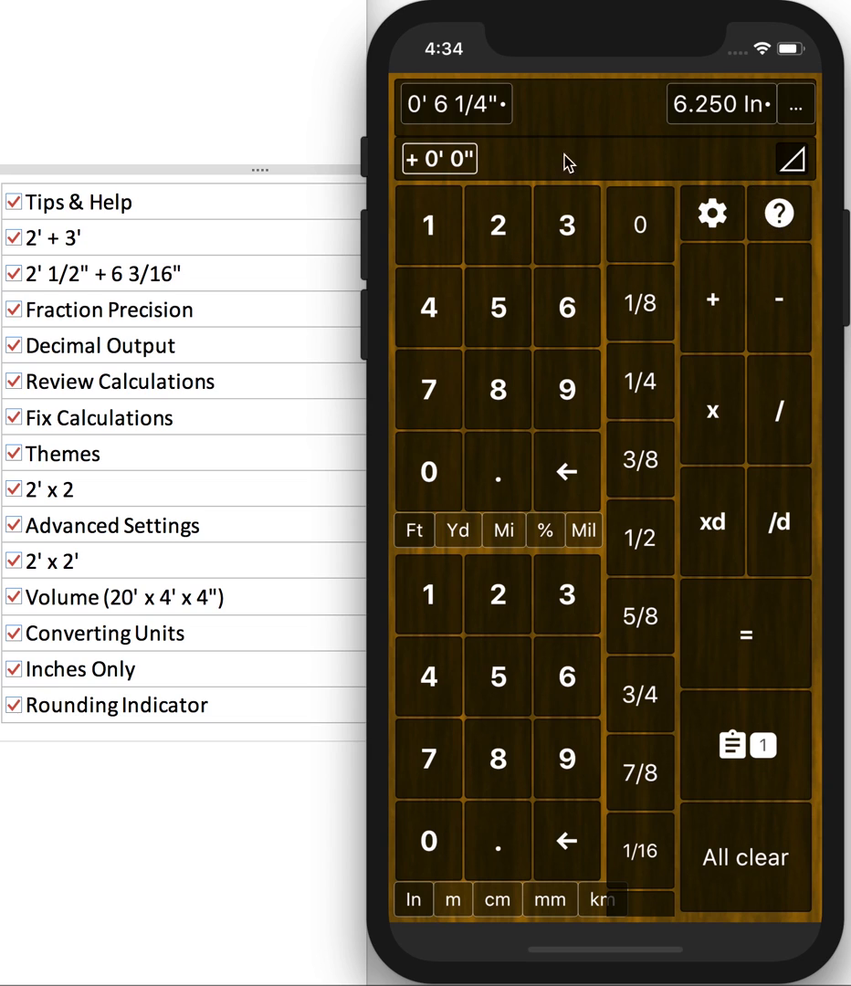
Step: Clear the entry and step through the usage tips to Tip 6/12
left_click(741, 866)
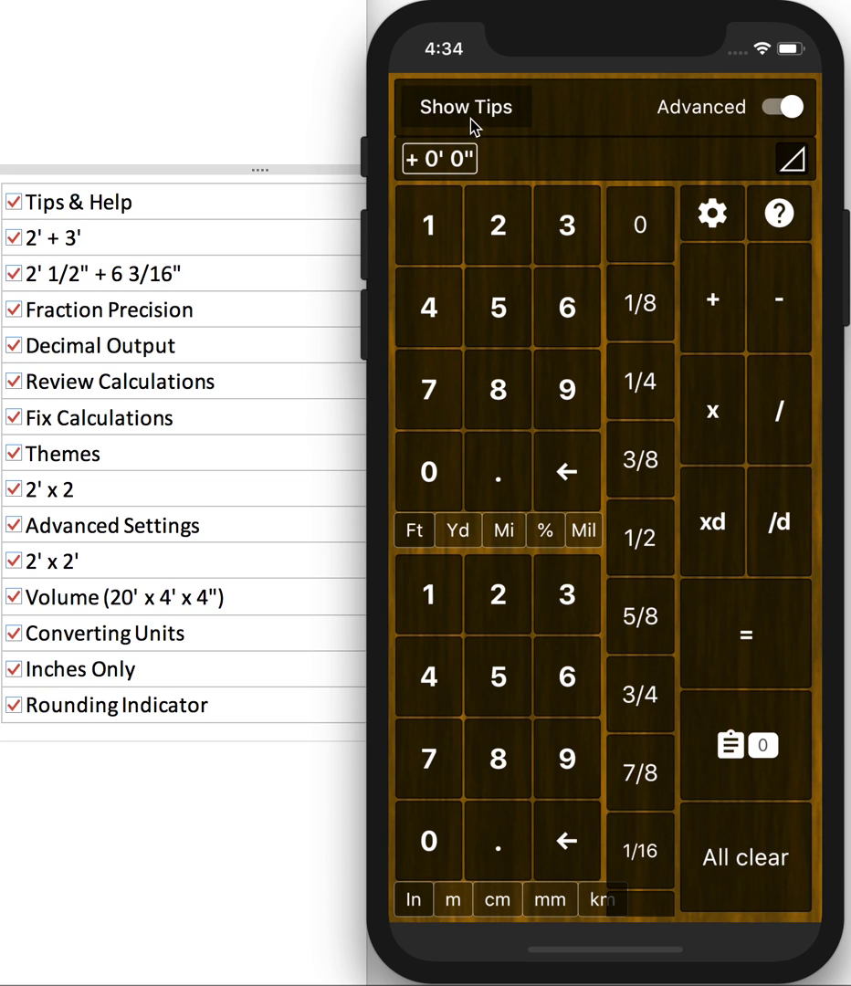
left_click(472, 125)
left_click(589, 587)
left_click(644, 705)
left_click(647, 590)
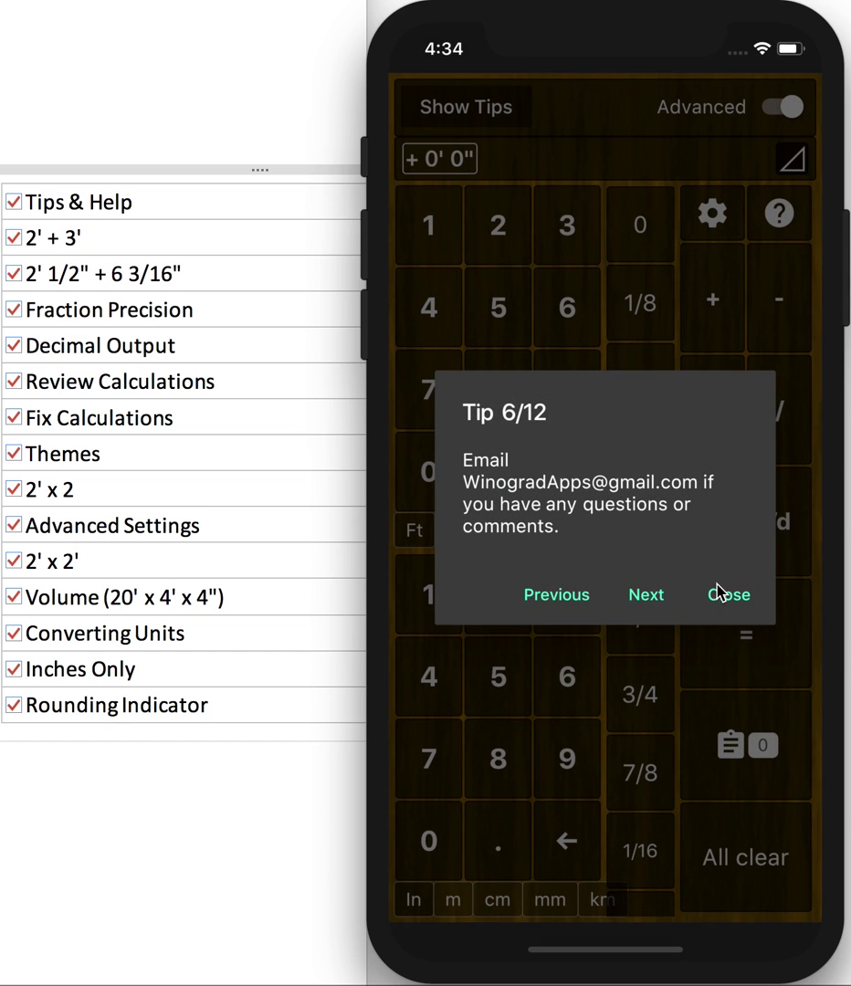